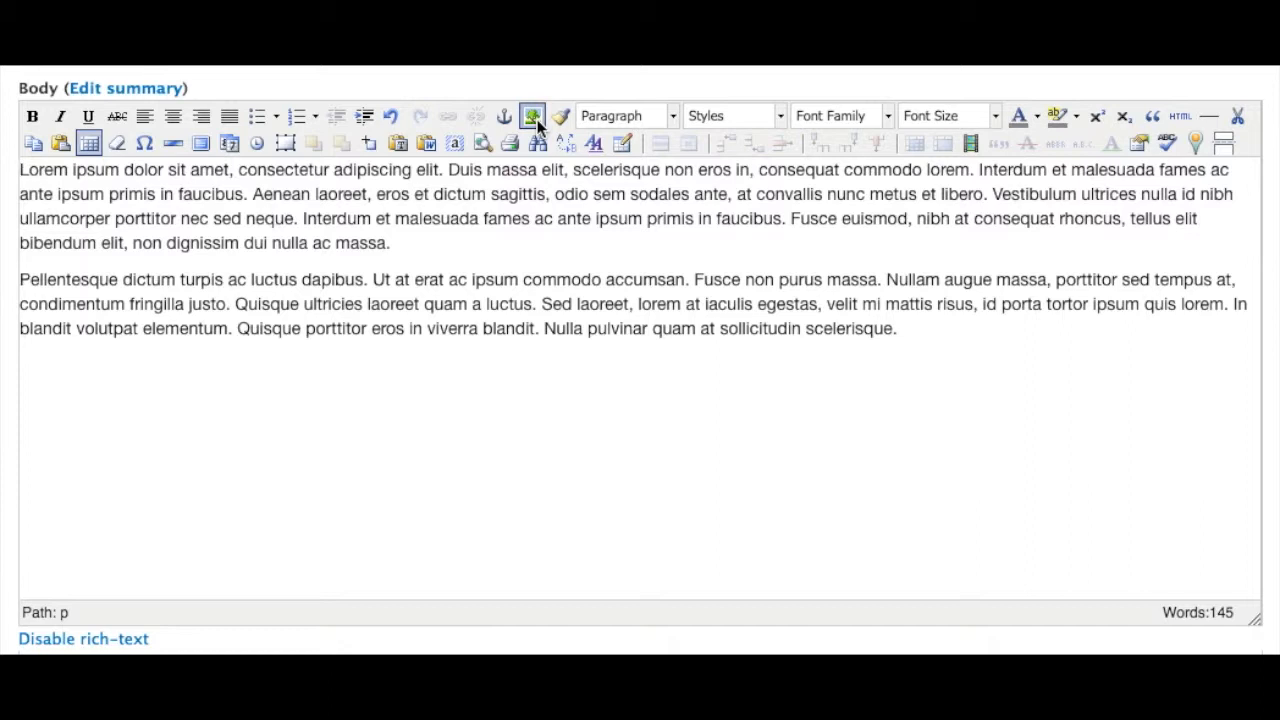
Open the Insert/Edit Image dialog and browse to select the image 10279067_s-300x205.jpg as the Image URL
{"action": "left_click", "coordinate": [535, 119]}
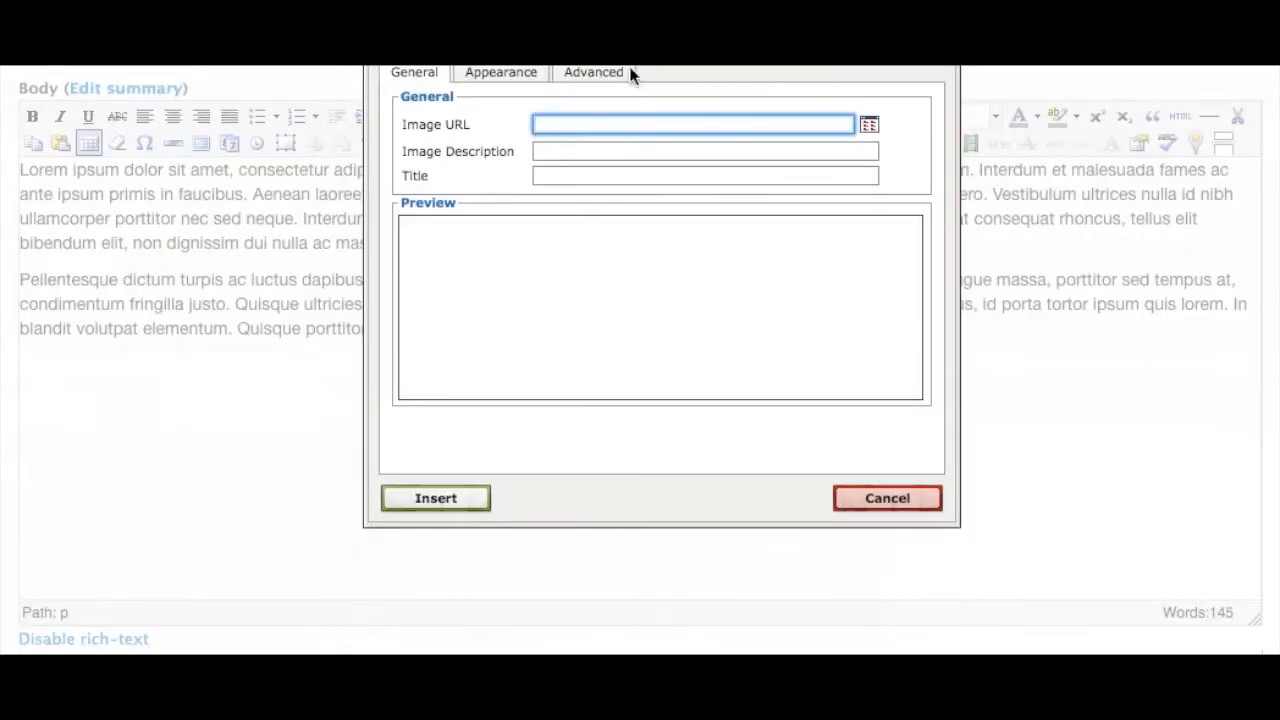
{"action": "left_click_drag", "start_coordinate": [644, 40], "coordinate": [631, 110]}
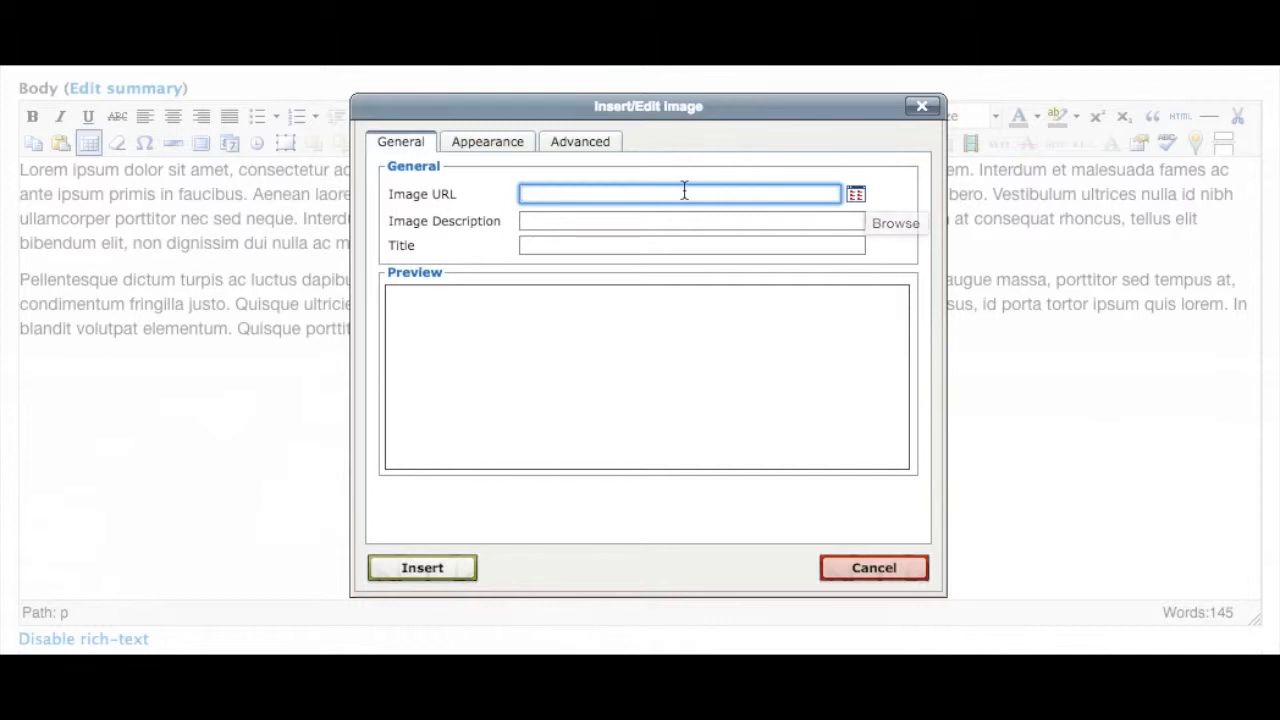
{"action": "left_click", "coordinate": [864, 193]}
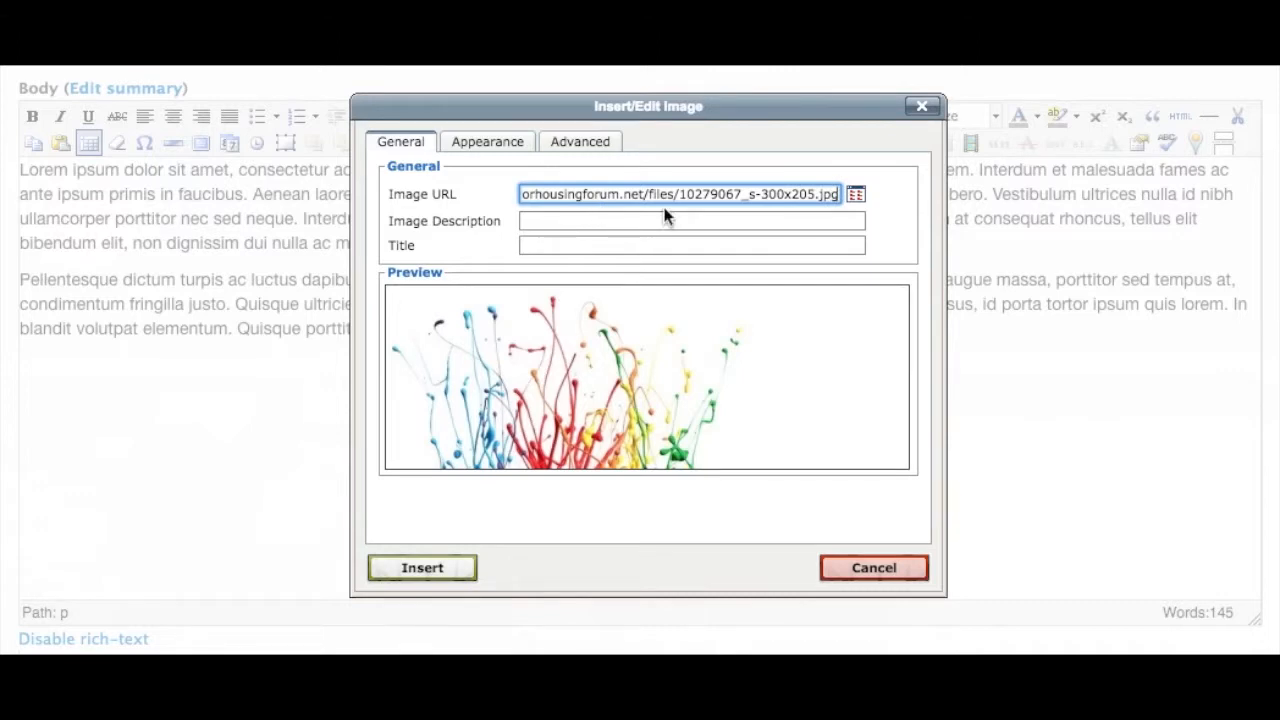
{"action": "scroll", "coordinate": [731, 358], "scroll_direction": "down", "scroll_amount": 3}
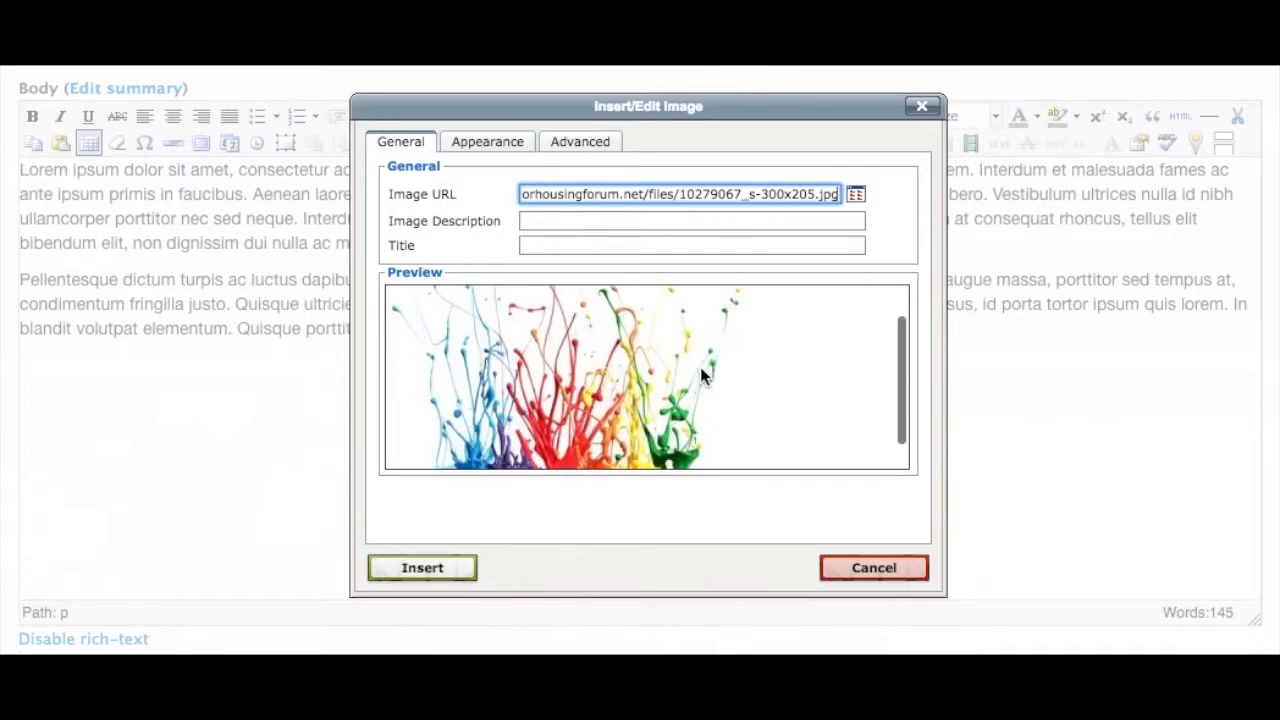
{"action": "scroll", "coordinate": [706, 366], "scroll_direction": "up", "scroll_amount": 2}
{"action": "scroll", "coordinate": [704, 366], "scroll_direction": "up", "scroll_amount": 1}
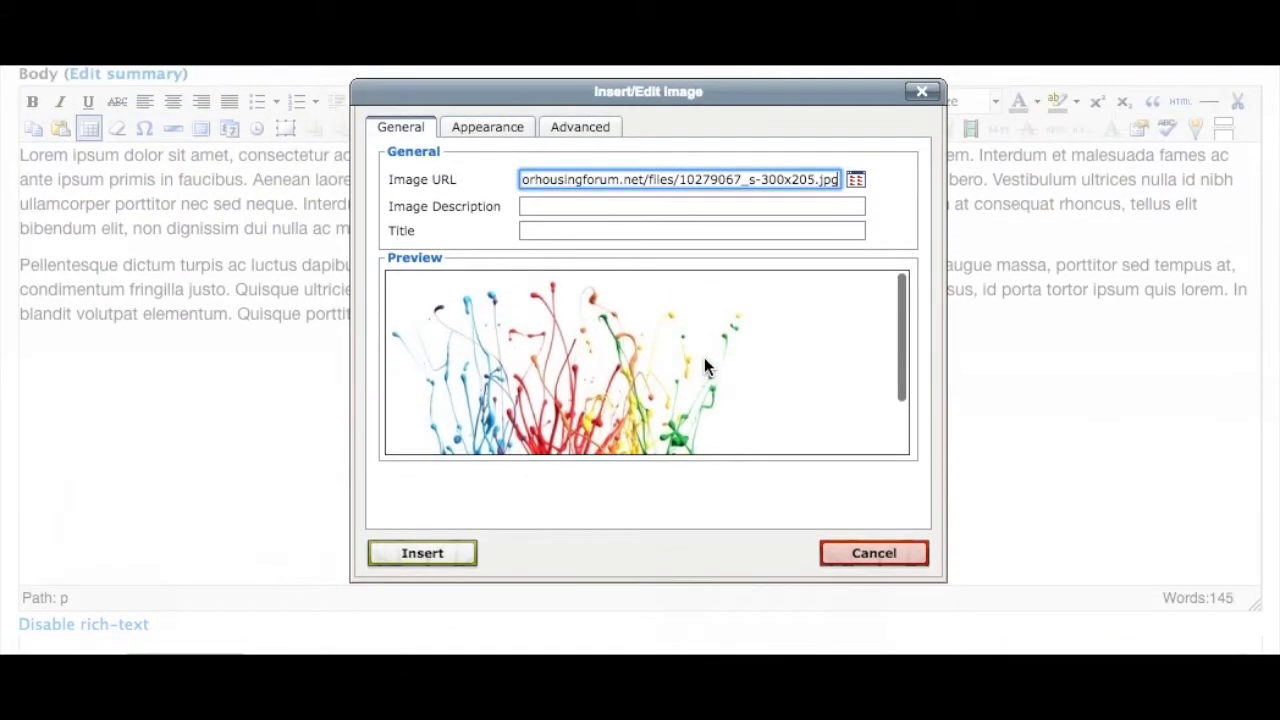
{"action": "scroll", "coordinate": [580, 362], "scroll_direction": "up", "scroll_amount": 1}
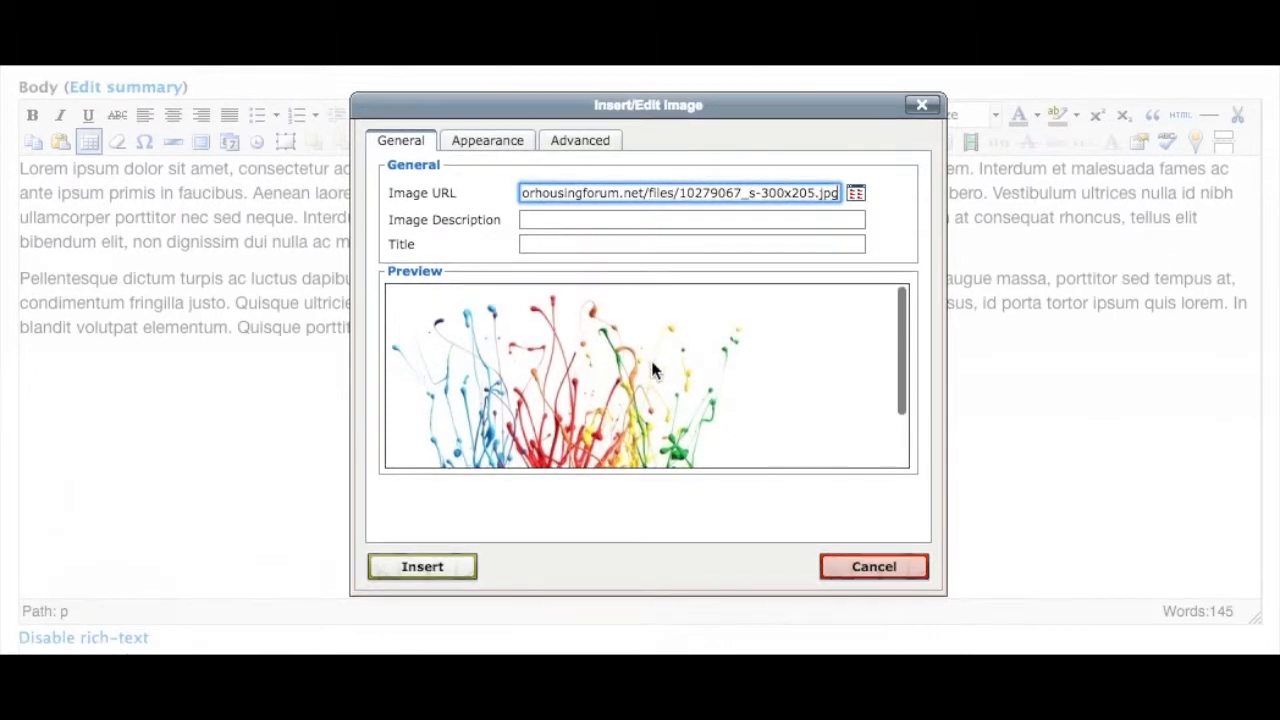
Set the Image Description to "A splash of paint"
{"action": "left_click", "coordinate": [570, 219]}
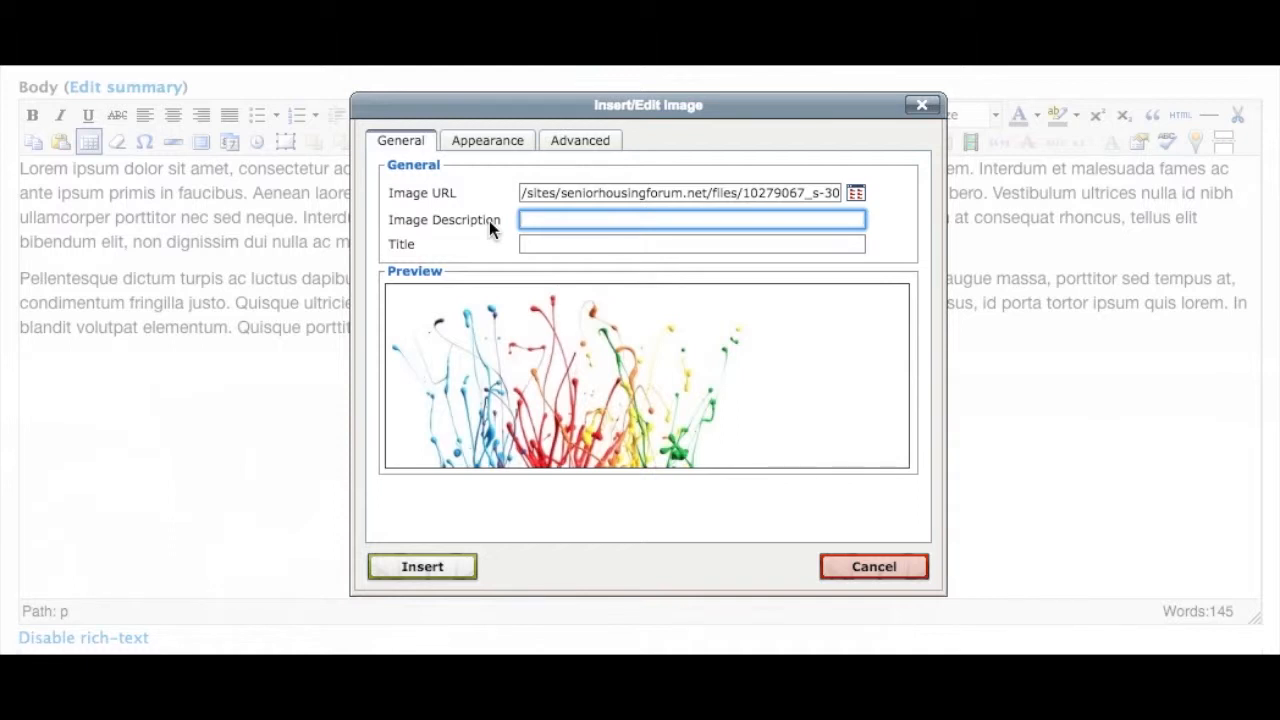
{"action": "type", "text": "A splash of paint"}
Copy the description into the Title field and insert the image into the body
{"action": "left_click", "coordinate": [541, 246]}
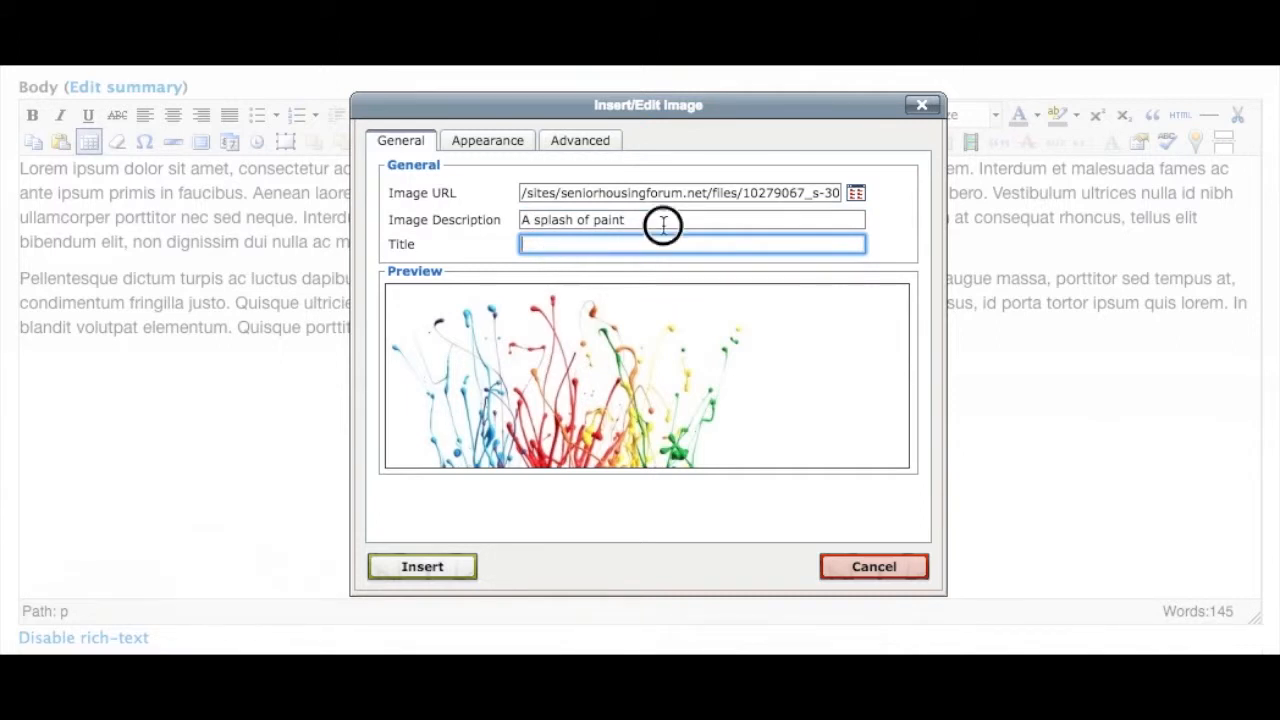
{"action": "left_click_drag", "start_coordinate": [663, 222], "coordinate": [435, 230]}
{"action": "key", "text": "ctrl+c"}
{"action": "left_click", "coordinate": [571, 246]}
{"action": "key", "text": "ctrl+v"}
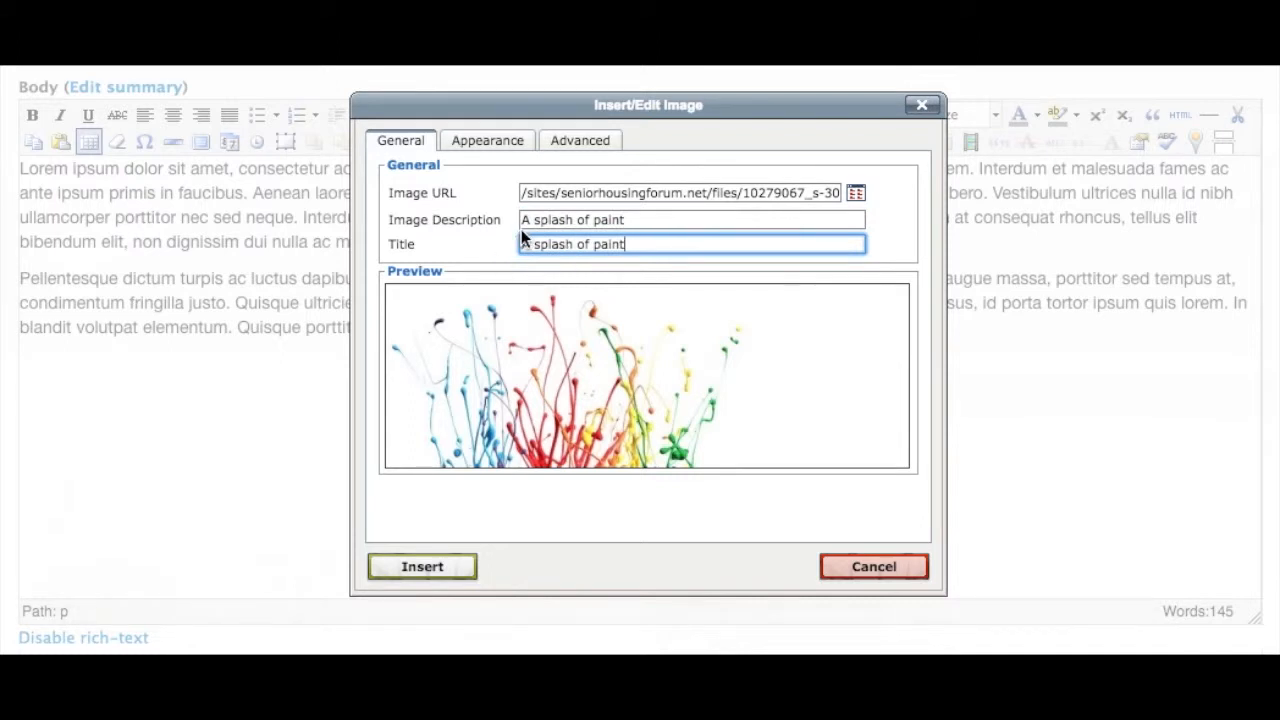
{"action": "left_click", "coordinate": [495, 235]}
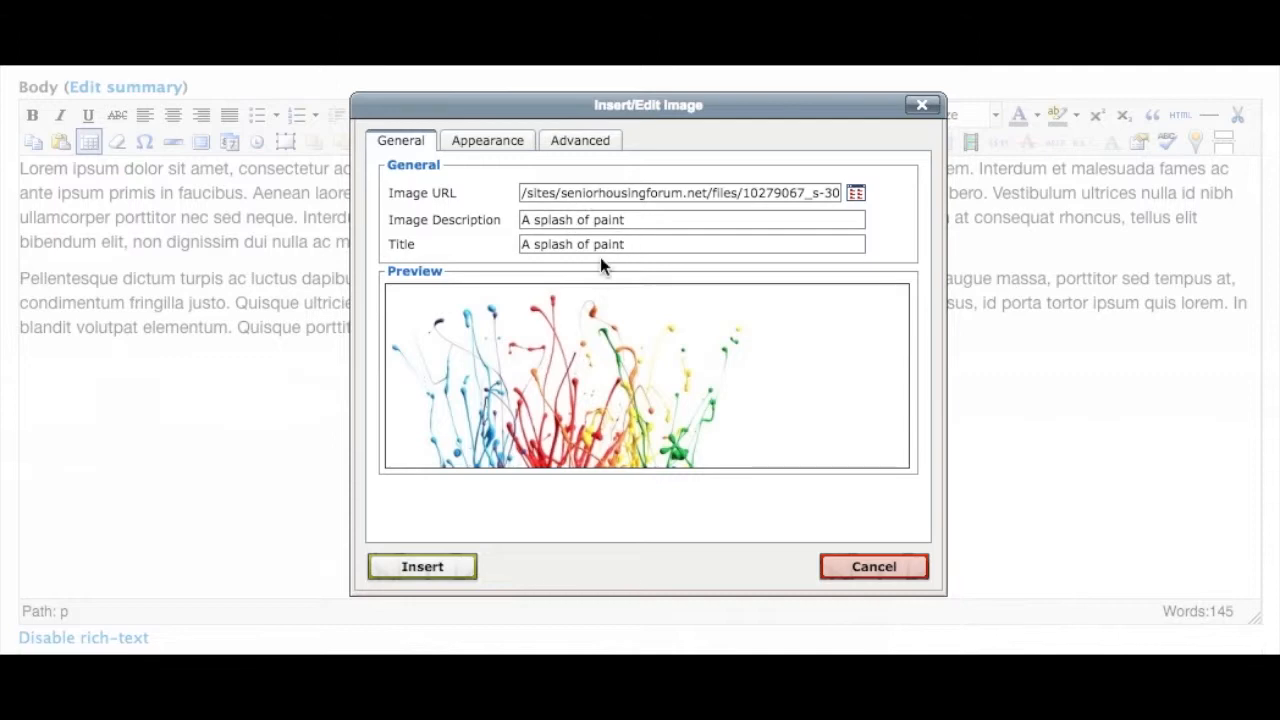
{"action": "left_click", "coordinate": [422, 567]}
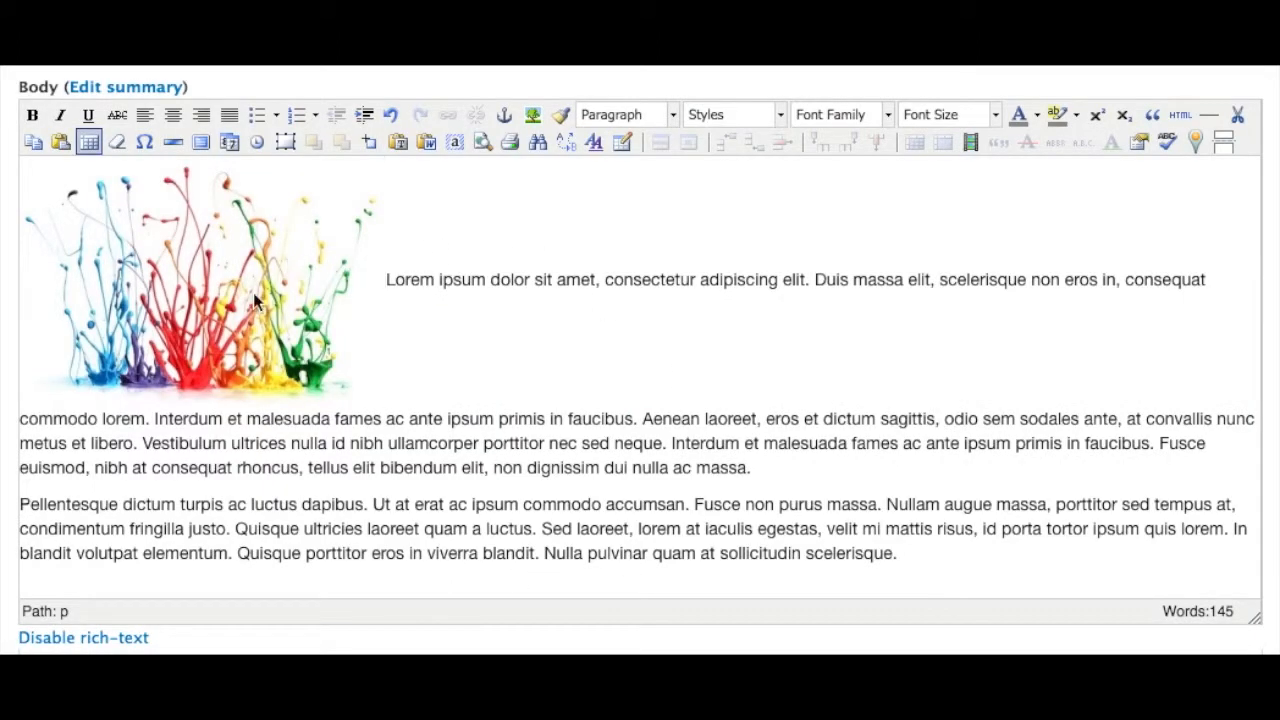
Reopen the inserted image's properties and set its alignment to Left in the appearance settings
{"action": "left_click", "coordinate": [302, 372]}
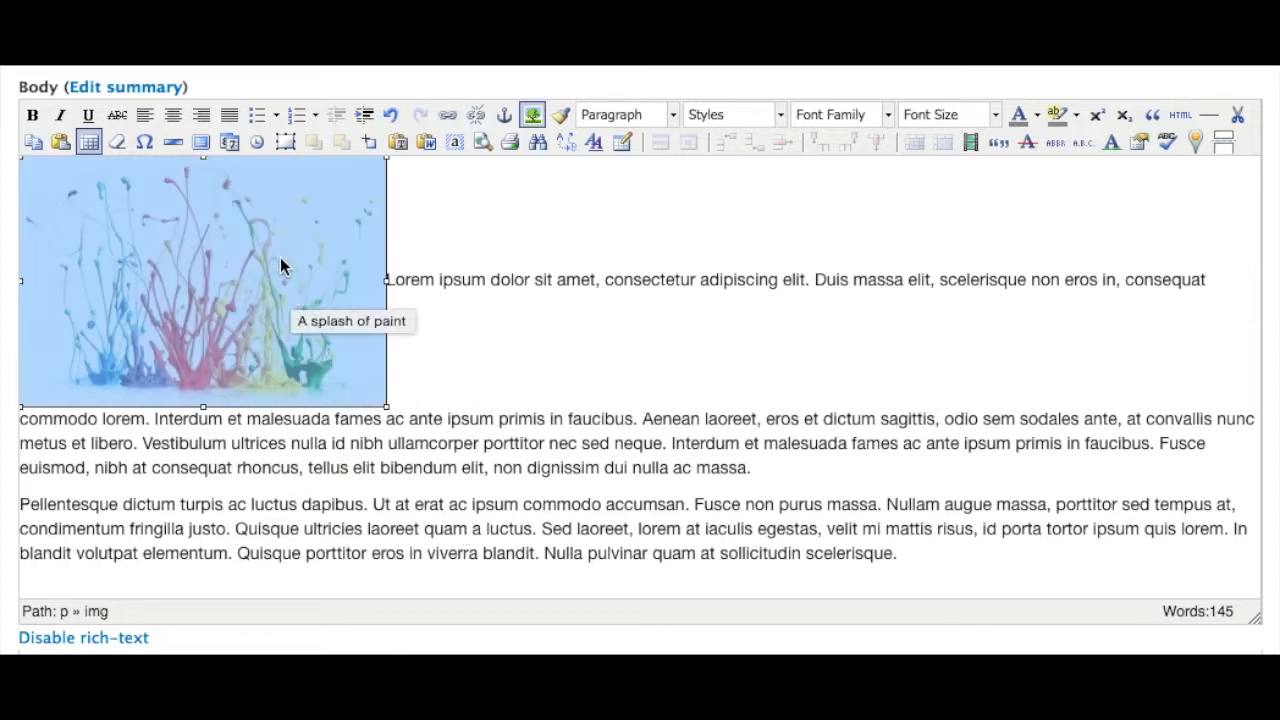
{"action": "left_click", "coordinate": [534, 117]}
{"action": "left_click", "coordinate": [600, 75]}
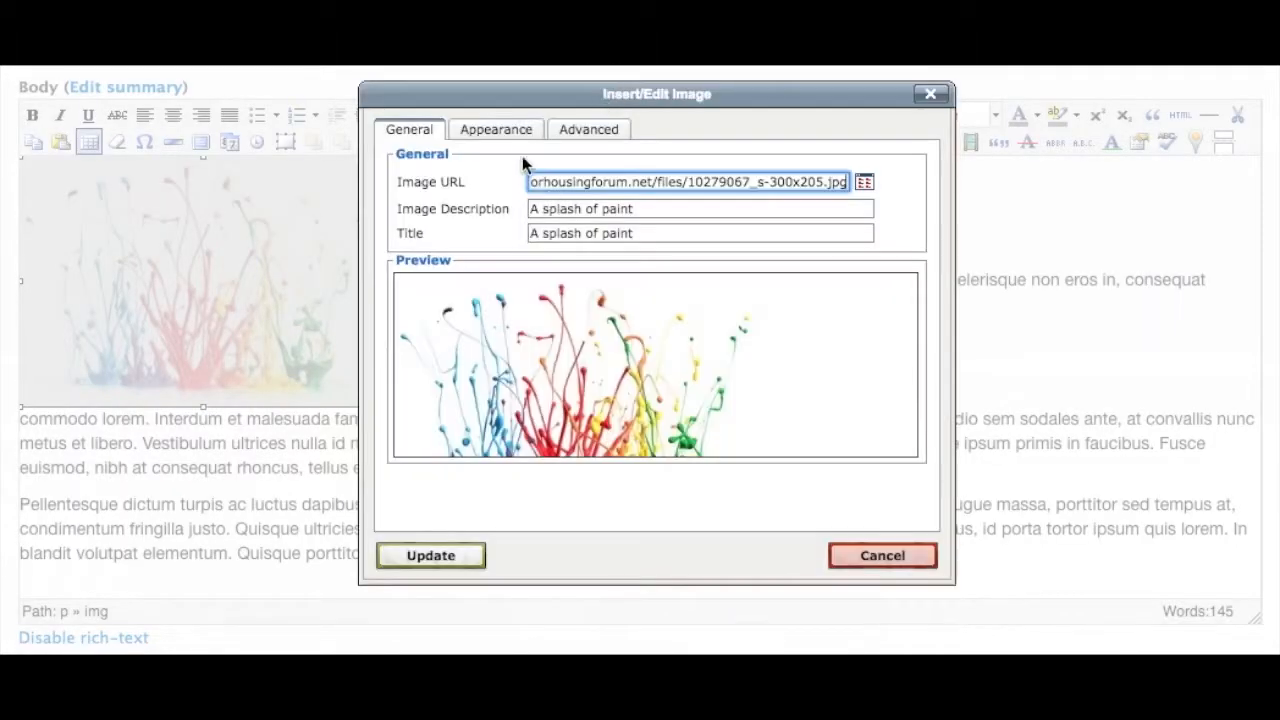
{"action": "left_click", "coordinate": [496, 130]}
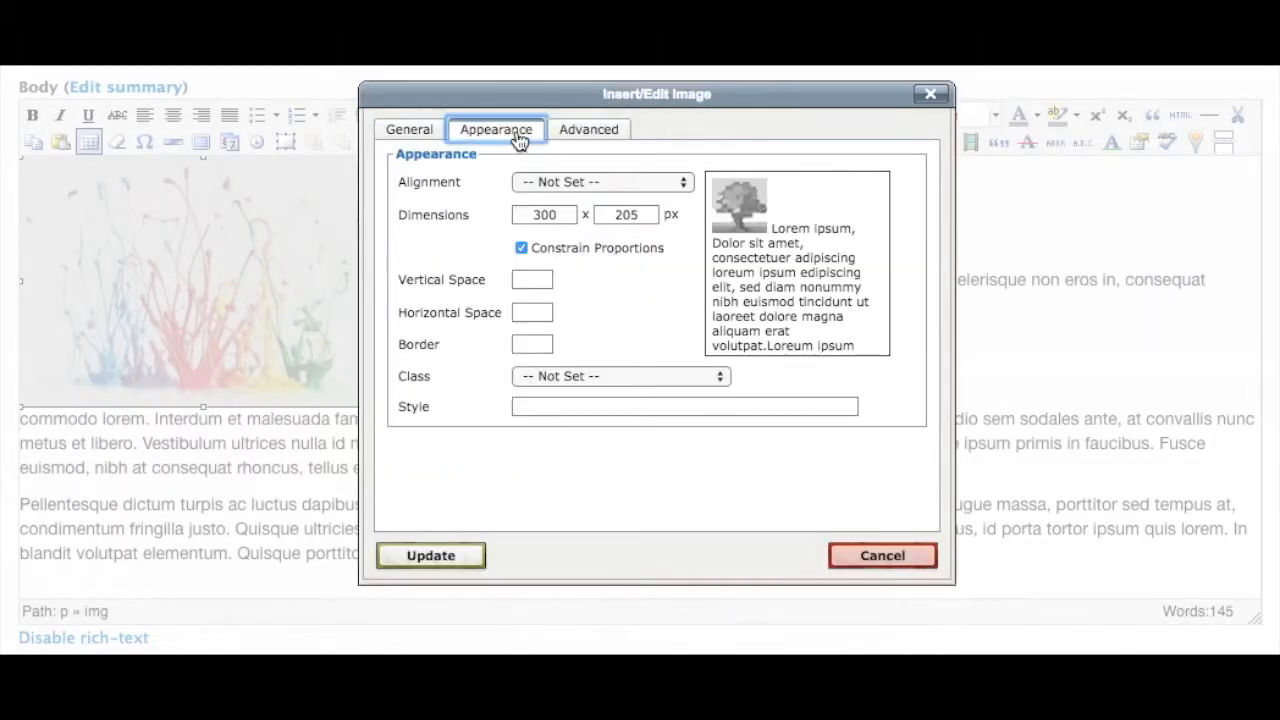
{"action": "left_click", "coordinate": [627, 181]}
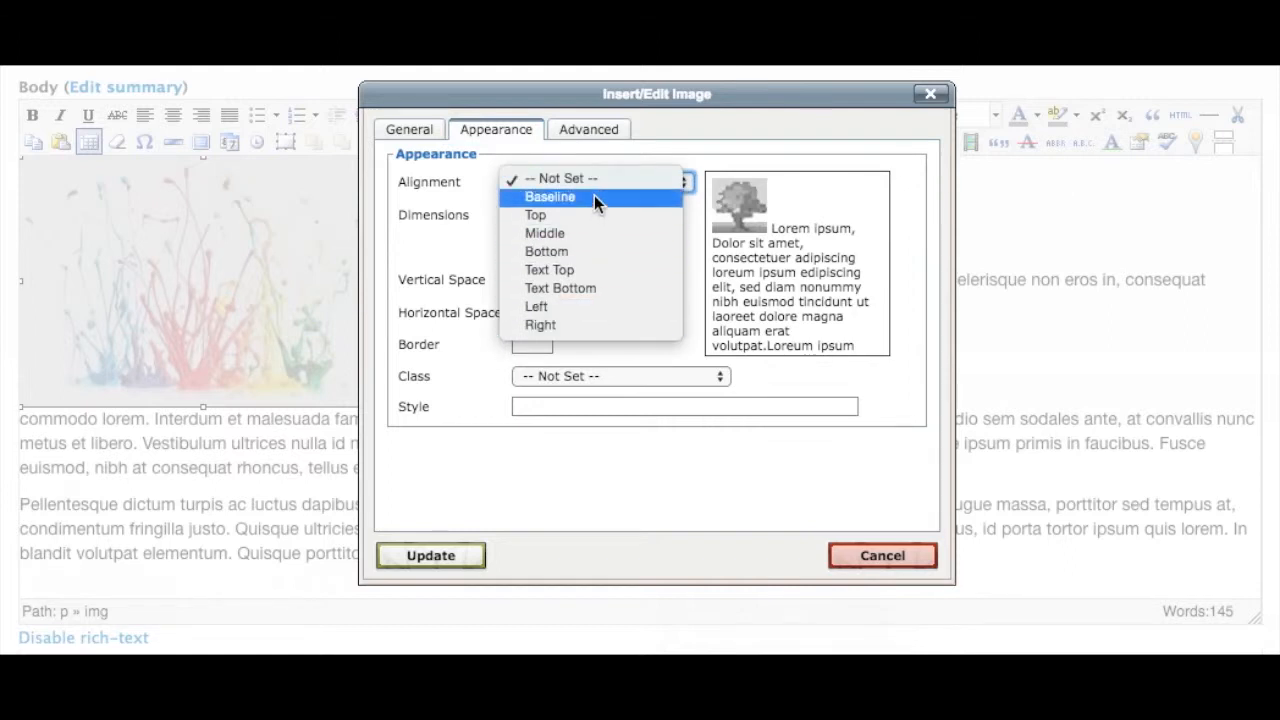
{"action": "left_click", "coordinate": [592, 310]}
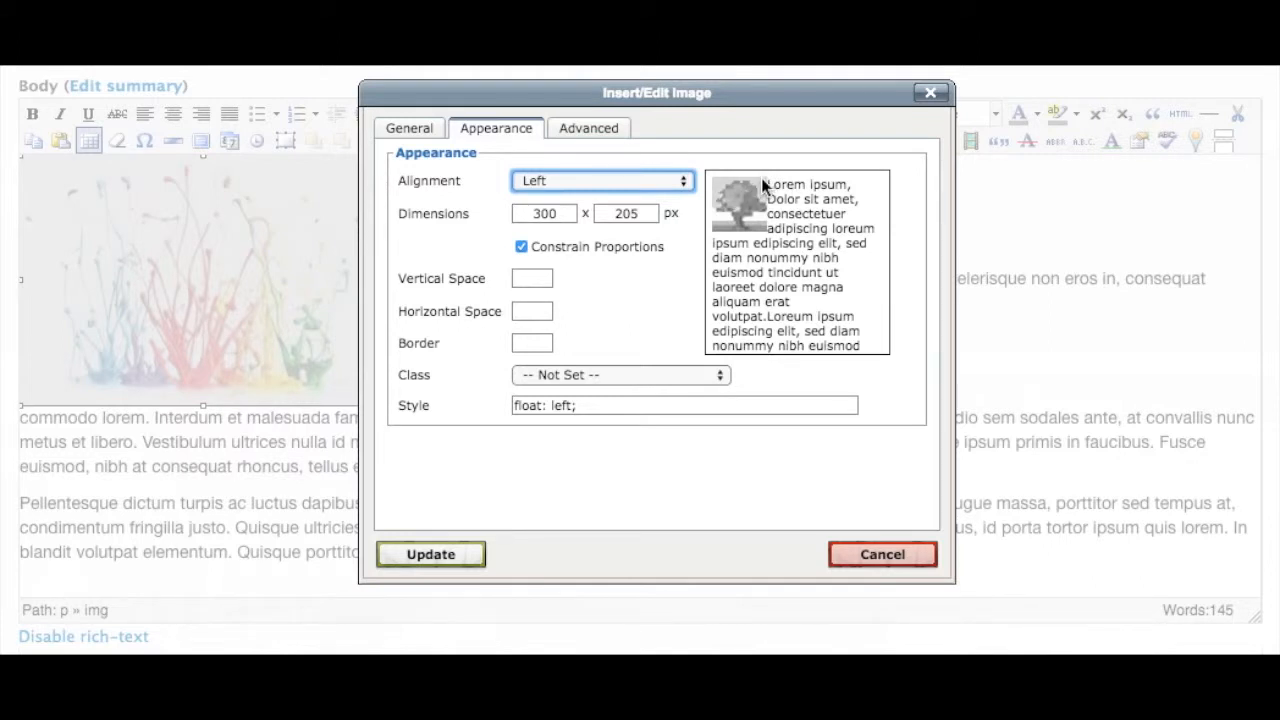
Switch the image alignment to Right and back to Left
{"action": "left_click", "coordinate": [608, 180]}
{"action": "left_click", "coordinate": [610, 195]}
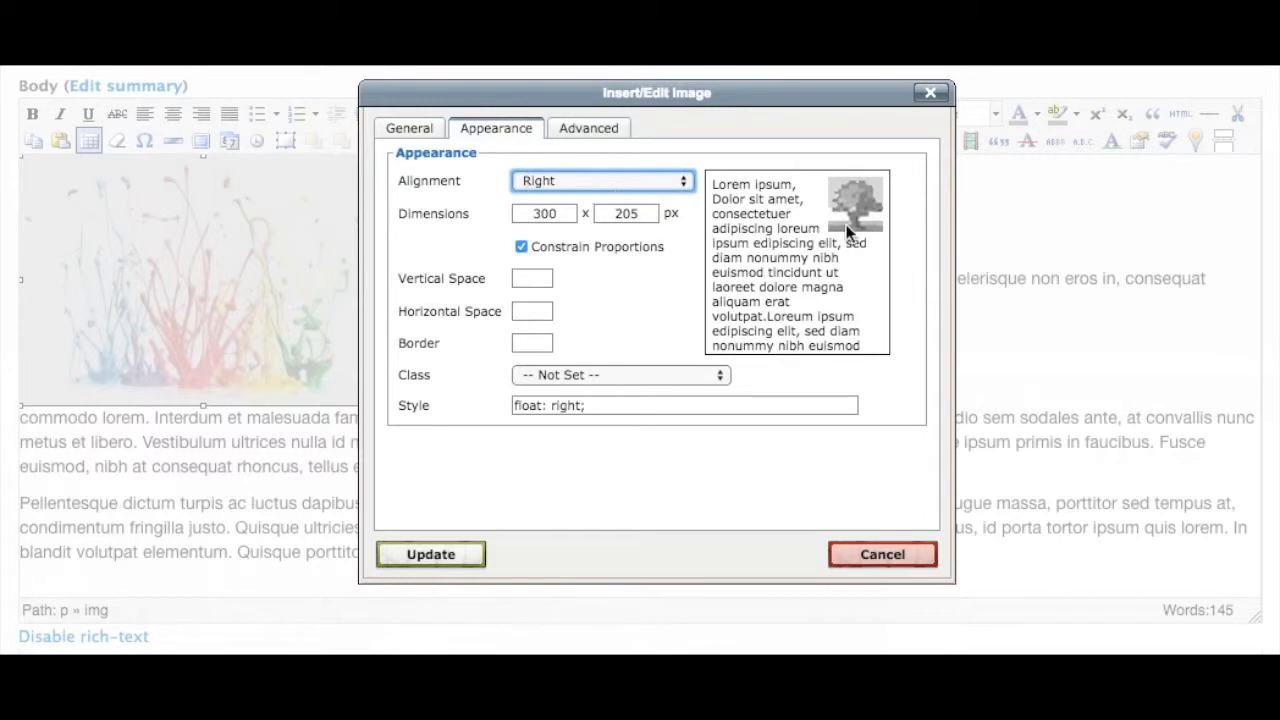
{"action": "left_click", "coordinate": [620, 182]}
{"action": "left_click", "coordinate": [620, 160]}
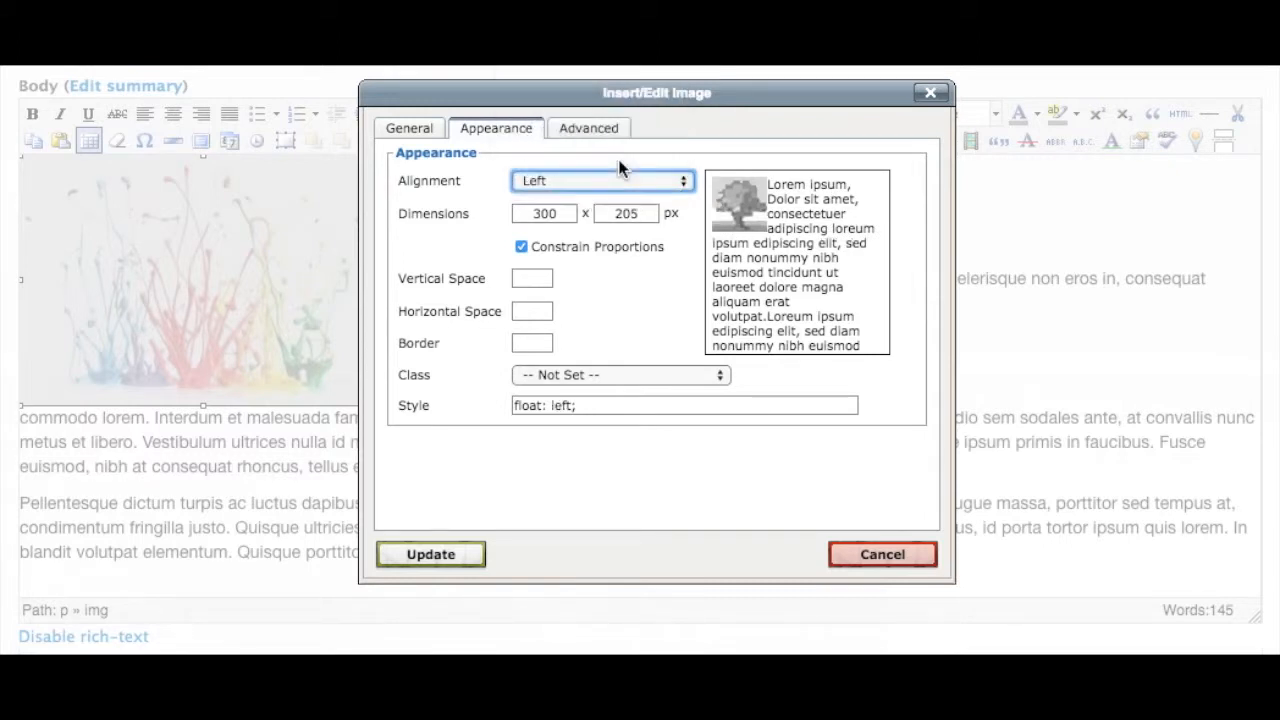
Set the image's vertical and horizontal space to 10 each and update the image
{"action": "left_click", "coordinate": [535, 278]}
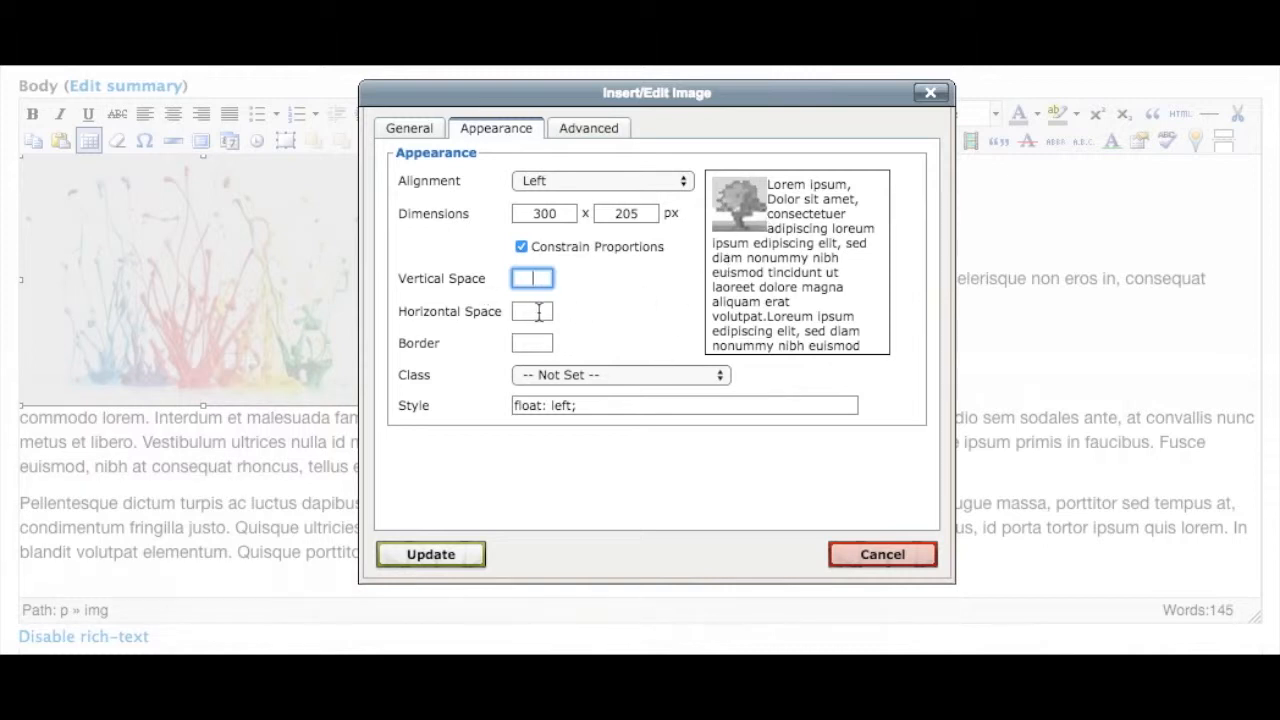
{"action": "type", "text": "10"}
{"action": "left_click", "coordinate": [547, 316]}
{"action": "type", "text": "10"}
{"action": "left_click", "coordinate": [617, 290]}
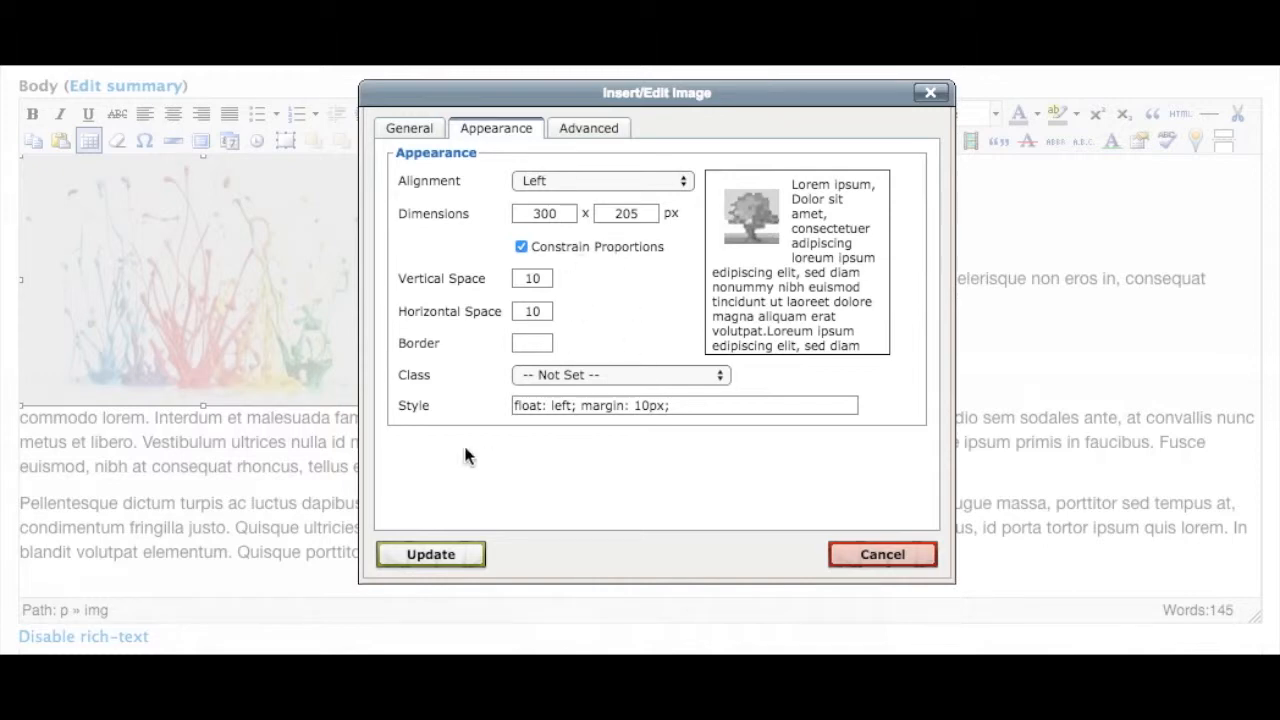
{"action": "left_click", "coordinate": [448, 555]}
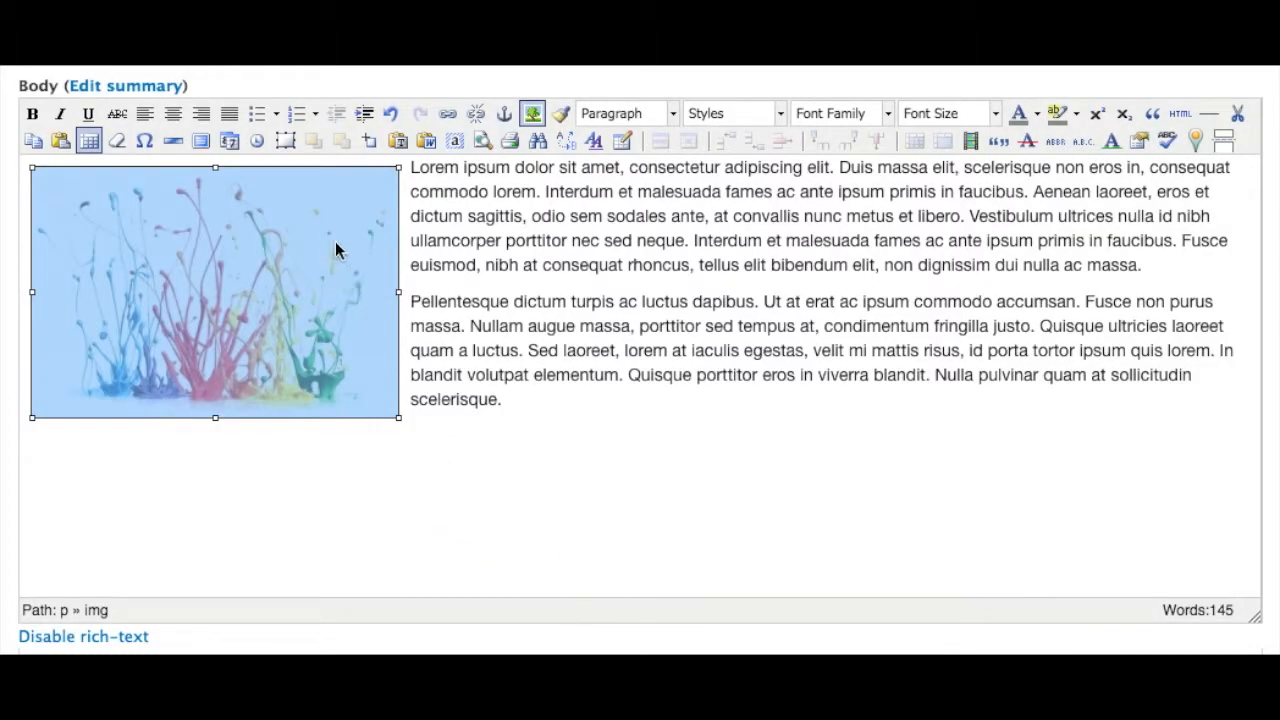
Align the selected image right with the toolbar alignment, then align it back left
{"action": "left_click", "coordinate": [449, 203]}
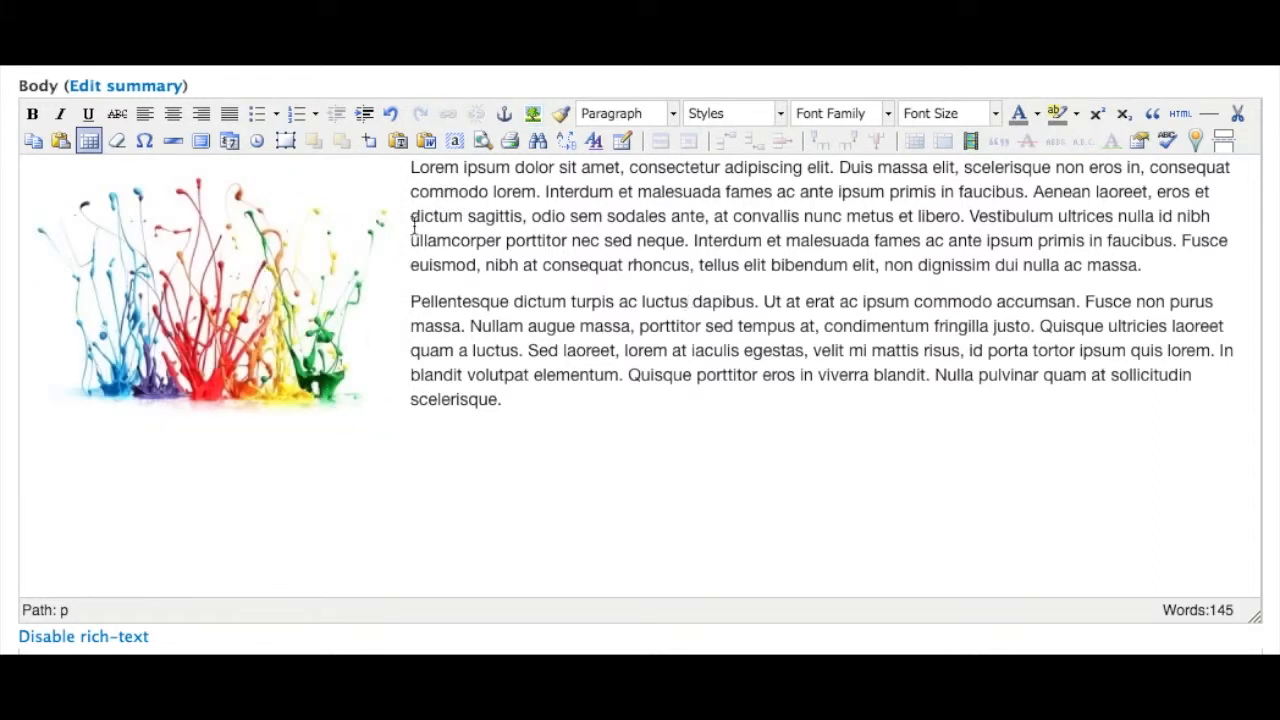
{"action": "left_click", "coordinate": [152, 355]}
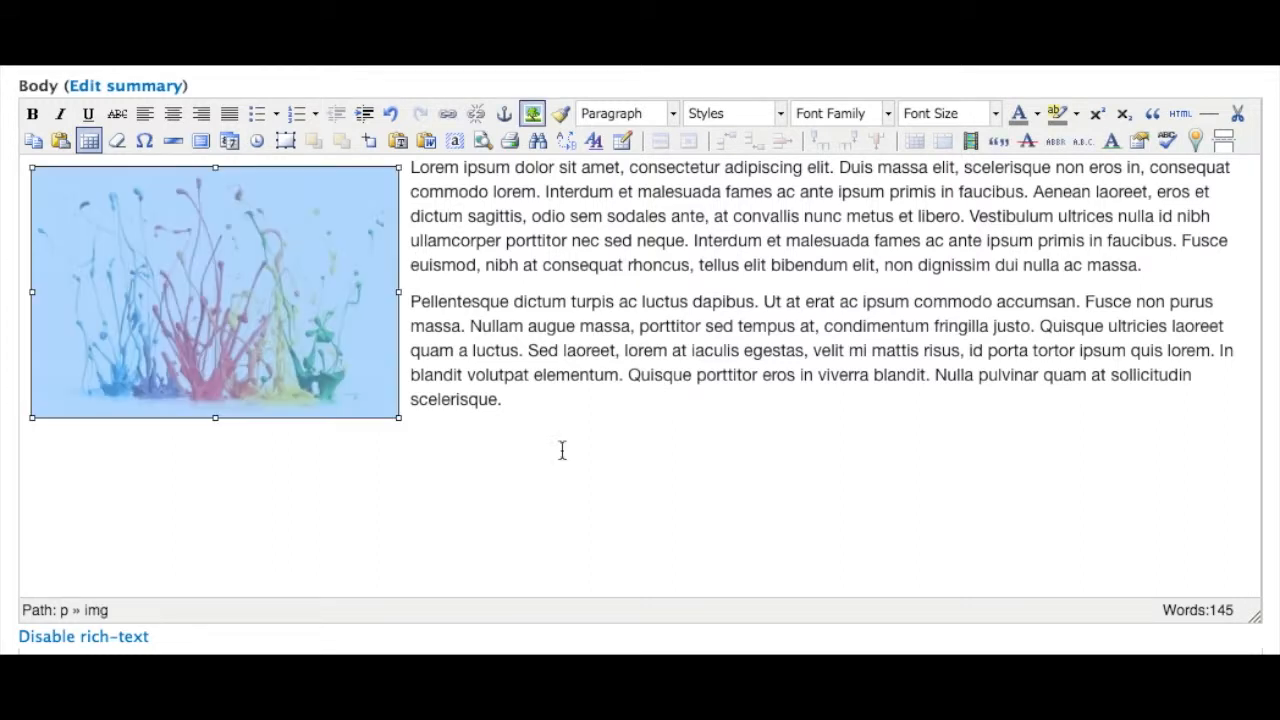
{"action": "left_click", "coordinate": [200, 116]}
{"action": "left_click", "coordinate": [1062, 323]}
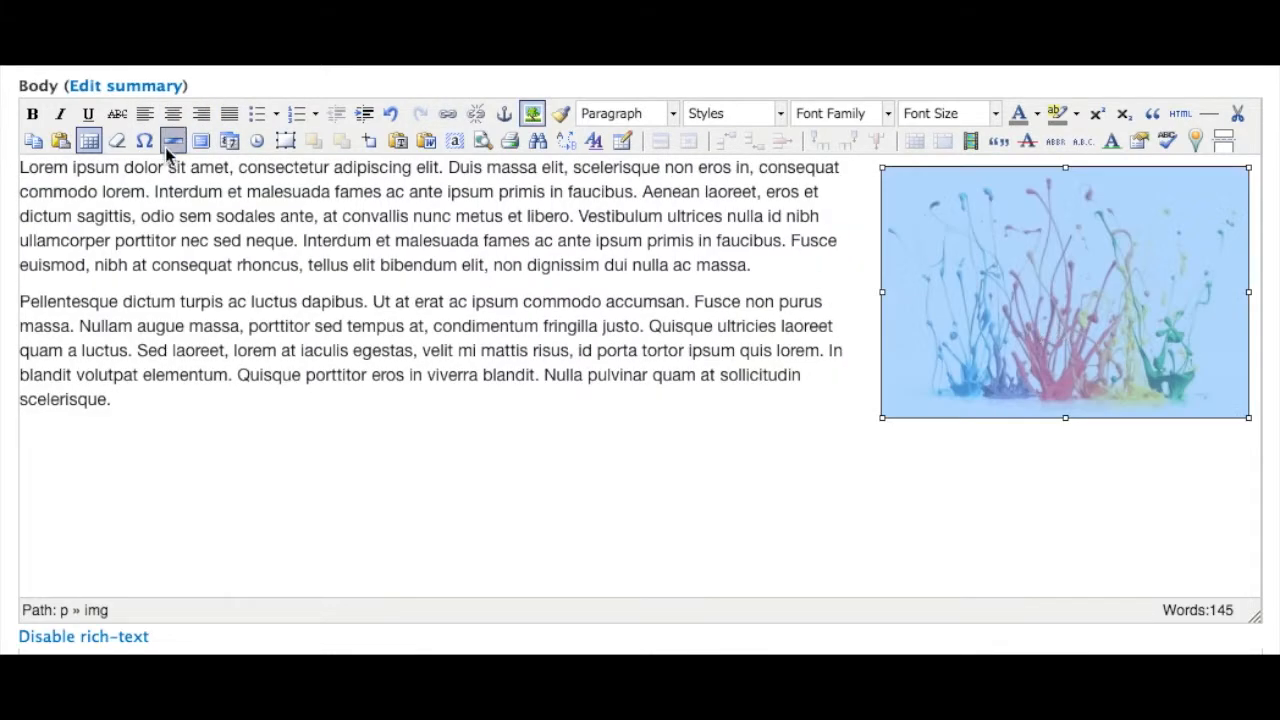
{"action": "left_click", "coordinate": [150, 120]}
{"action": "left_click", "coordinate": [158, 258]}
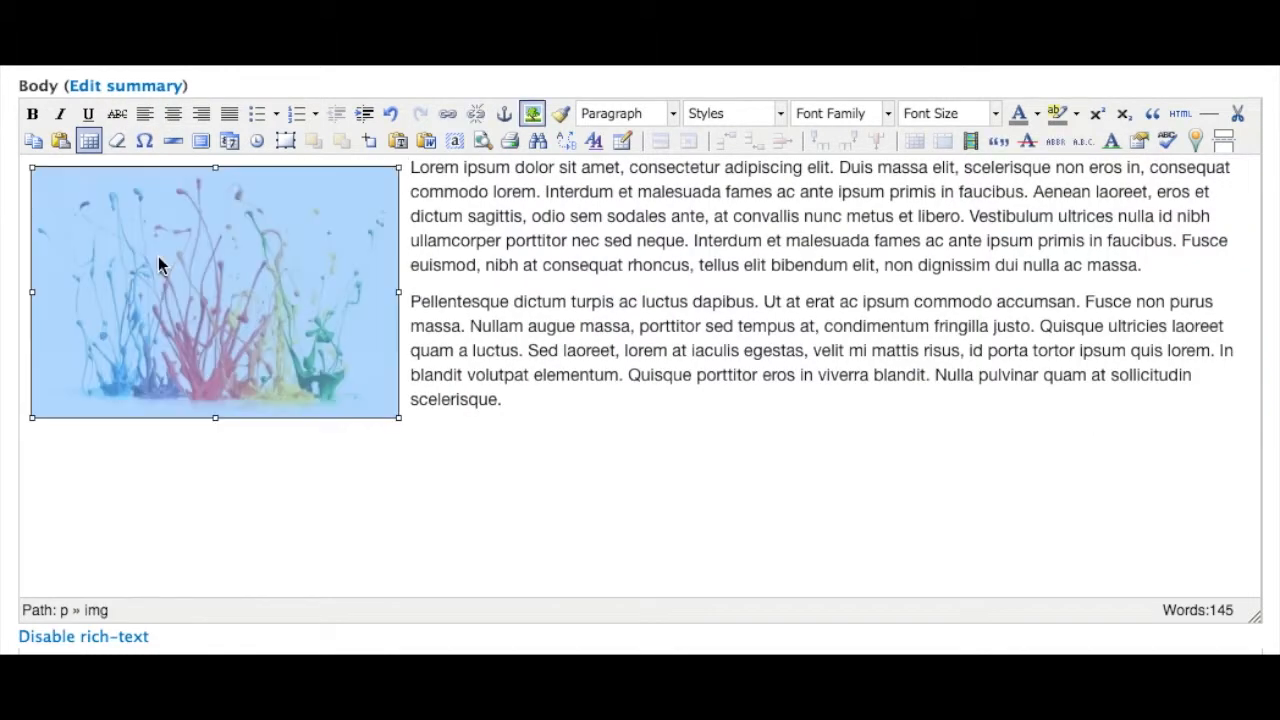
Reopen the image properties and set its class to img-rounded
{"action": "left_click", "coordinate": [532, 113]}
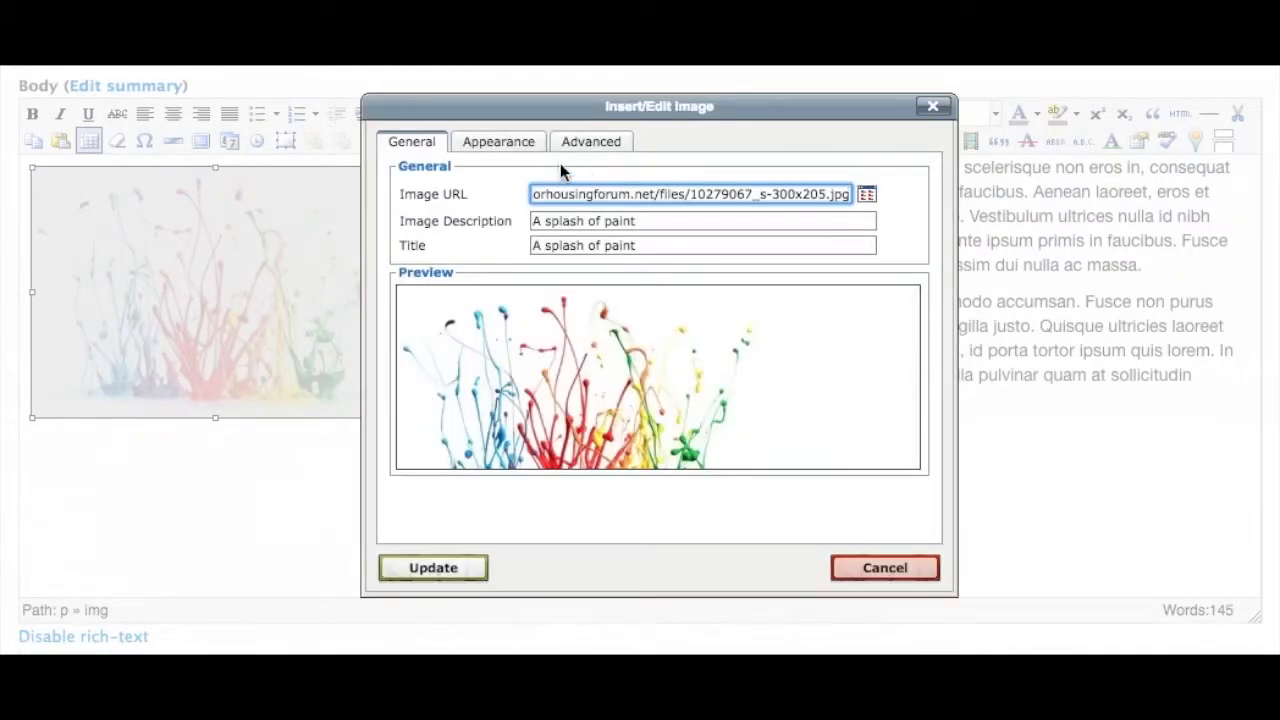
{"action": "left_click", "coordinate": [540, 150]}
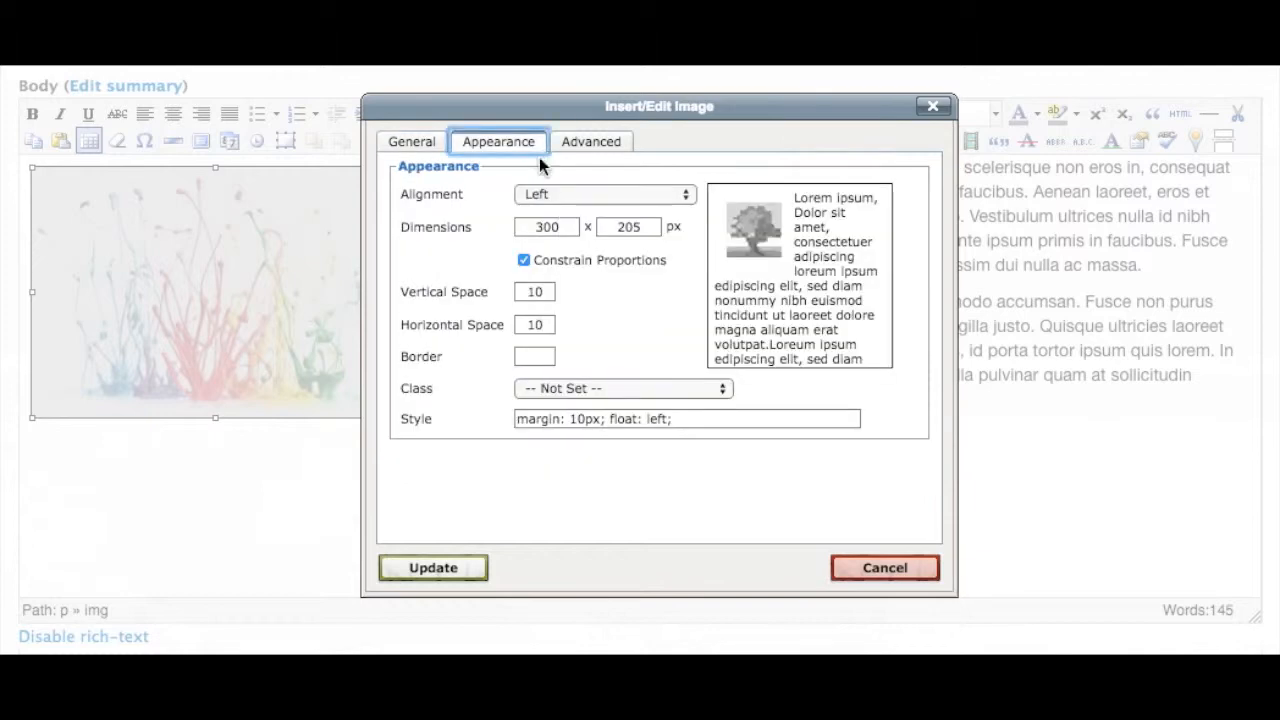
{"action": "left_click", "coordinate": [612, 386]}
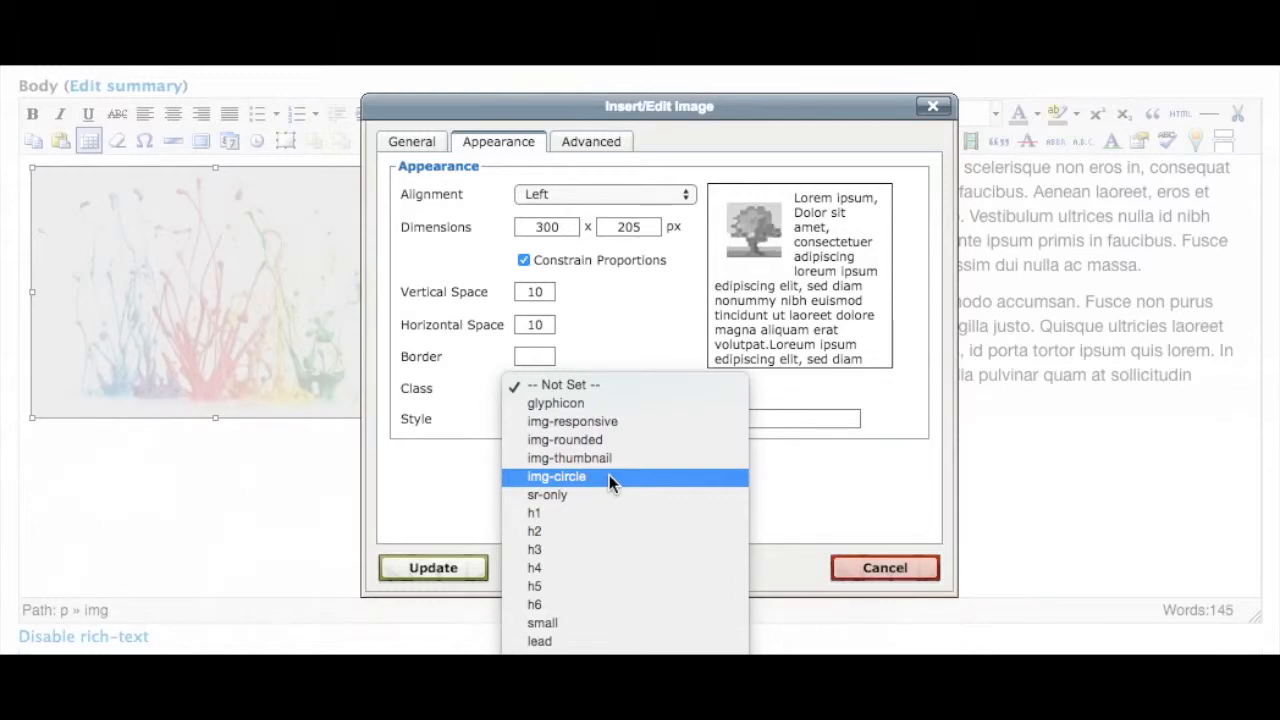
{"action": "left_click", "coordinate": [613, 440]}
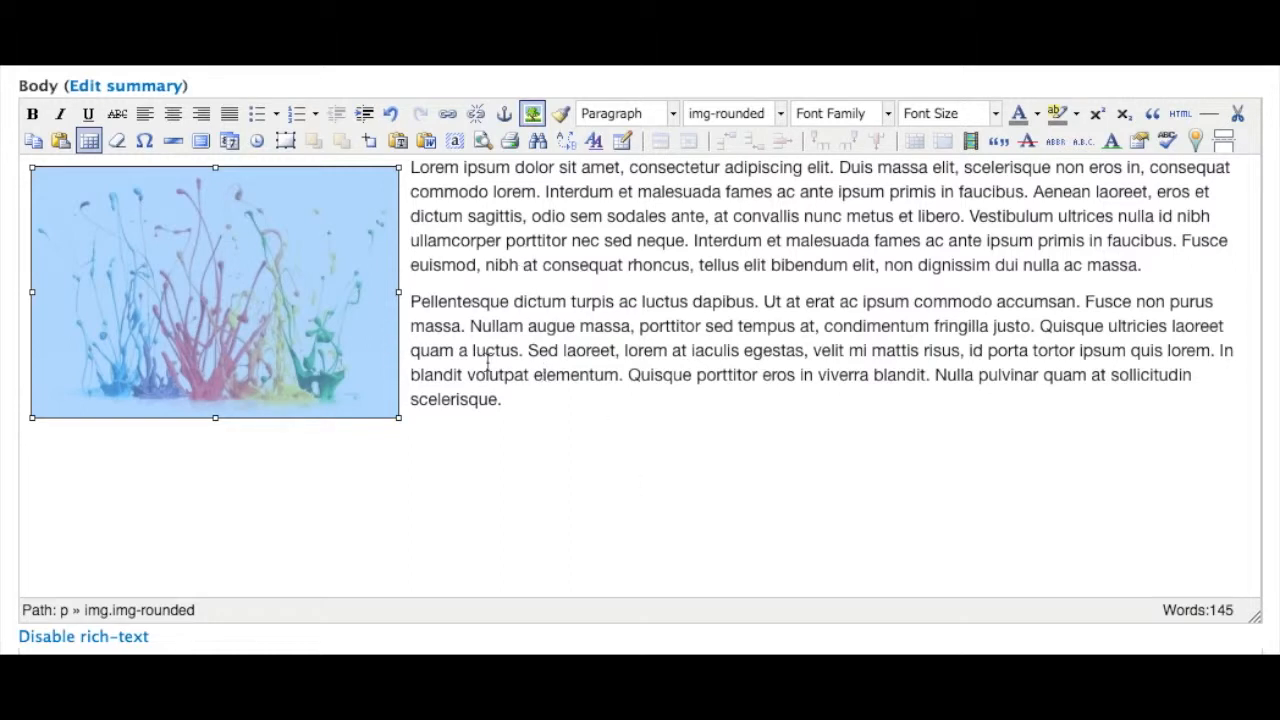
Insert a line break before the start of the first paragraph's text
{"action": "left_click", "coordinate": [411, 171]}
{"action": "left_click", "coordinate": [360, 312]}
{"action": "left_click", "coordinate": [410, 168]}
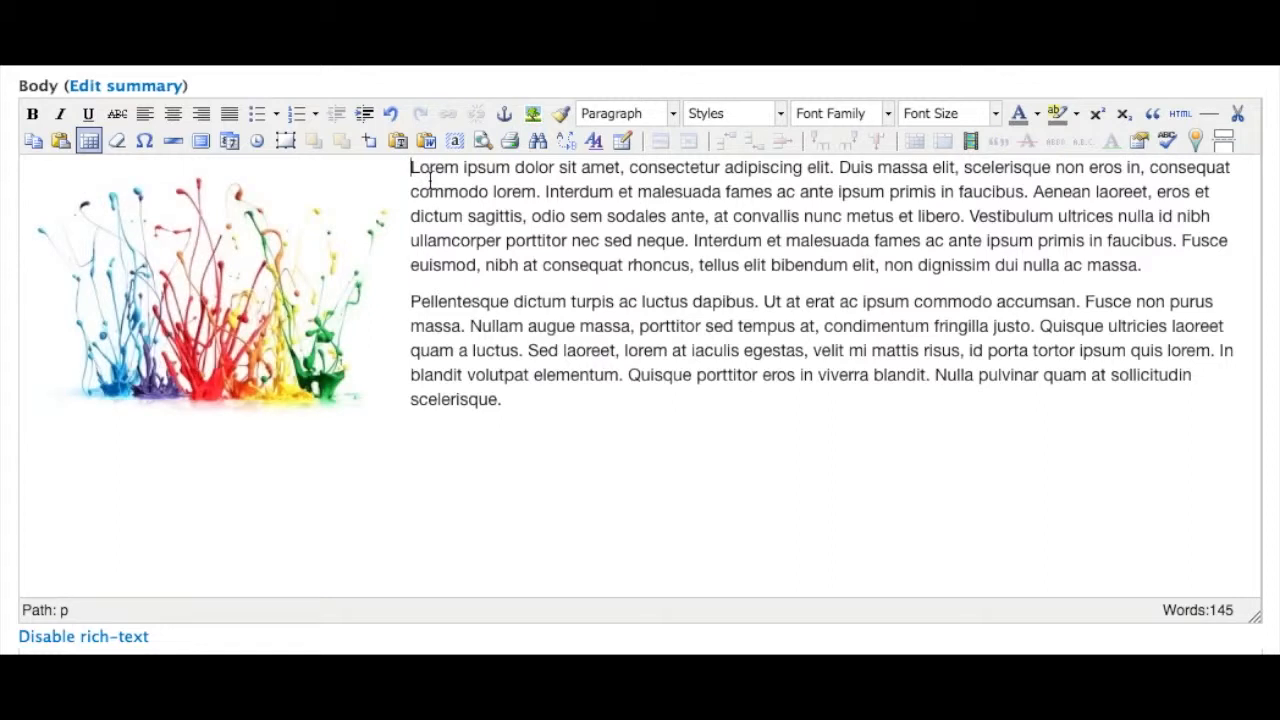
{"action": "key", "text": "Return"}
Remove the image's left float and center it on its own line above the text
{"action": "left_click", "coordinate": [386, 203]}
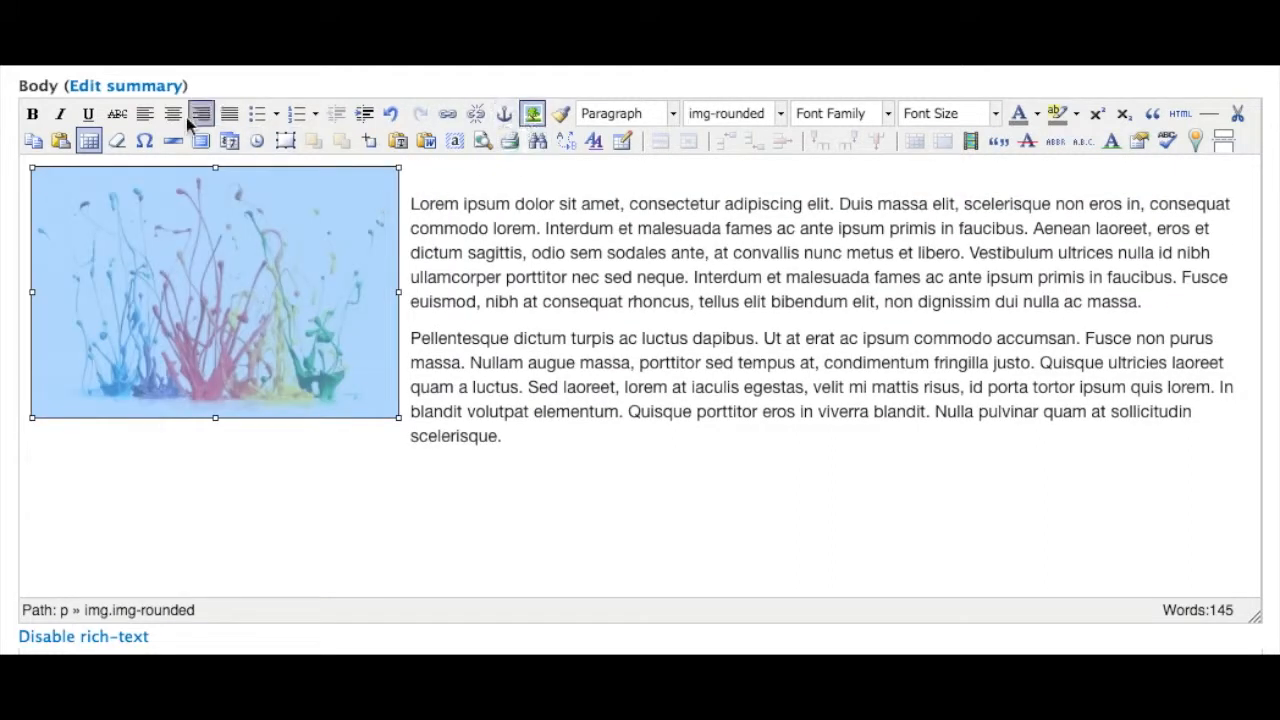
{"action": "left_click", "coordinate": [146, 115]}
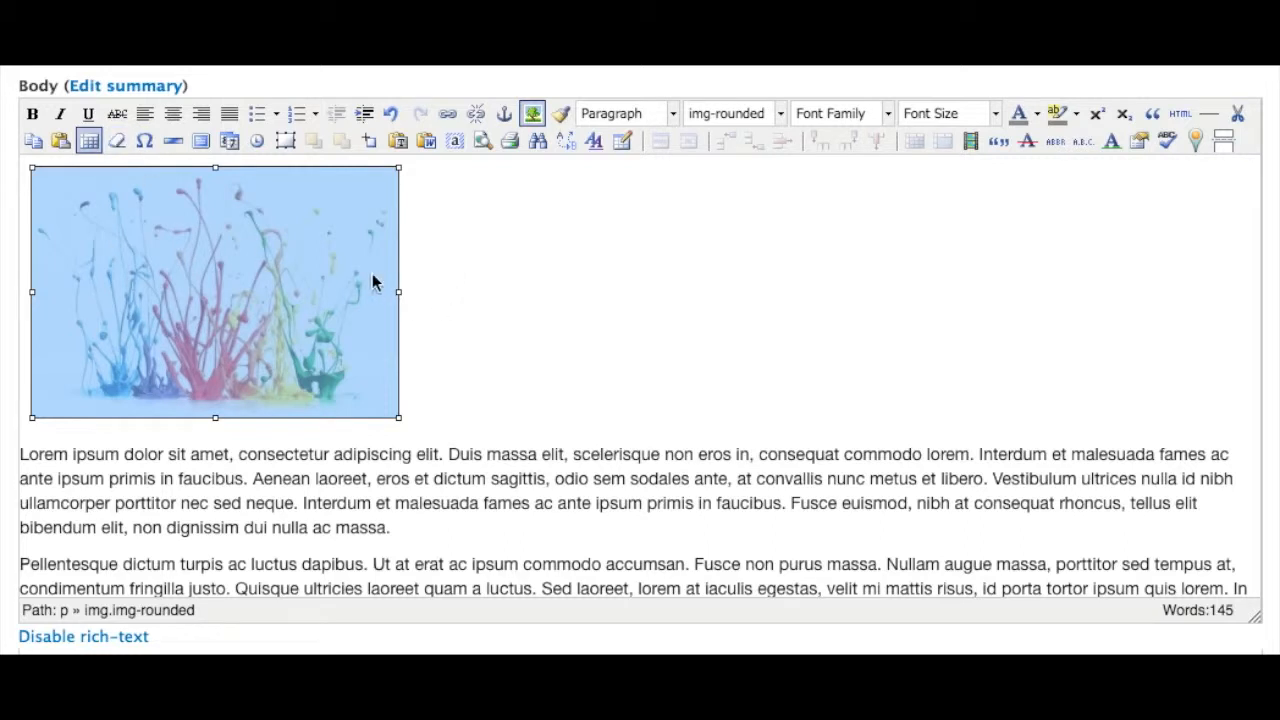
{"action": "scroll", "coordinate": [477, 304], "scroll_direction": "down", "scroll_amount": 1}
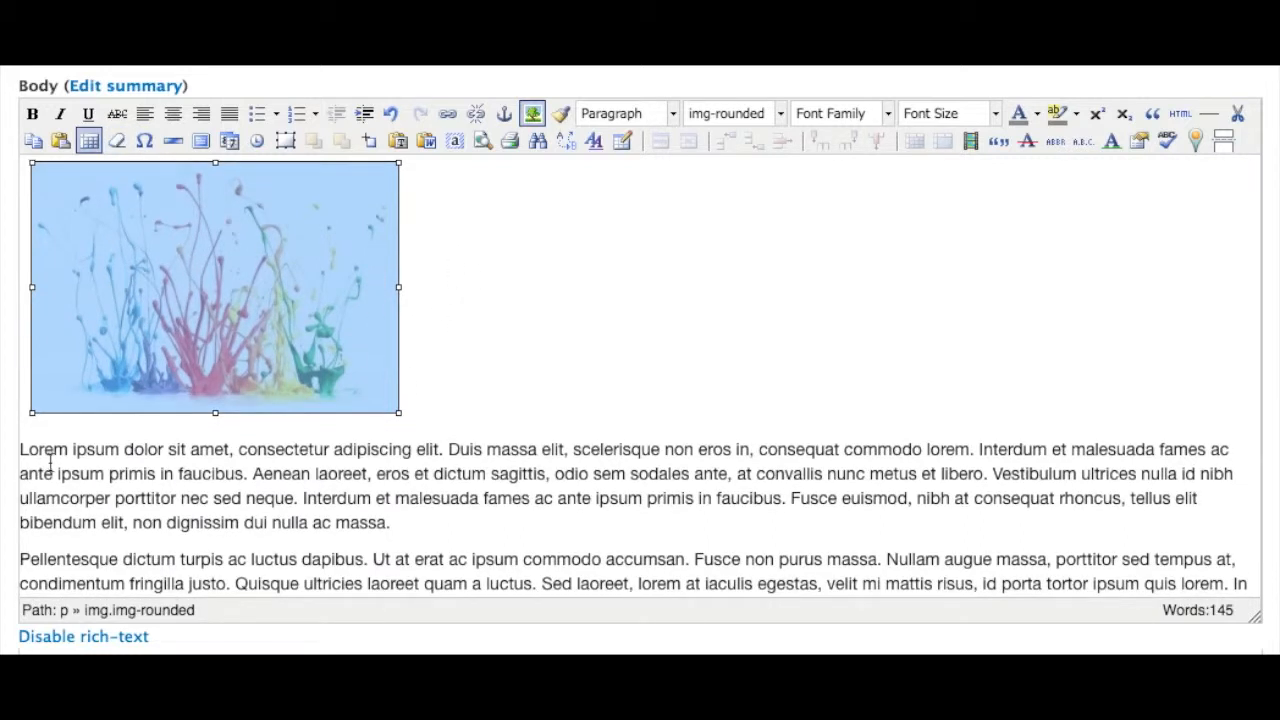
{"action": "left_click", "coordinate": [172, 116]}
{"action": "left_click", "coordinate": [421, 335]}
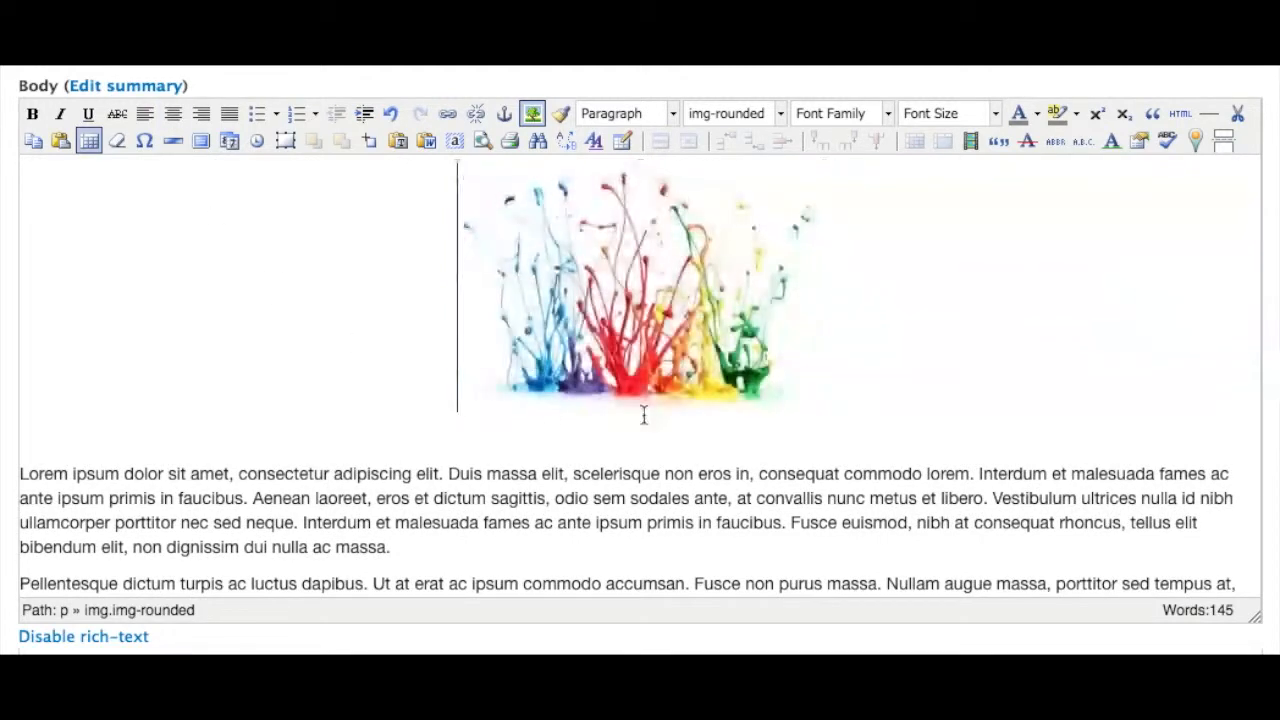
Select the centered image and delete it from the body
{"action": "scroll", "coordinate": [685, 404], "scroll_direction": "down", "scroll_amount": 5}
{"action": "scroll", "coordinate": [685, 404], "scroll_direction": "up", "scroll_amount": 4}
{"action": "scroll", "coordinate": [685, 404], "scroll_direction": "up", "scroll_amount": 3}
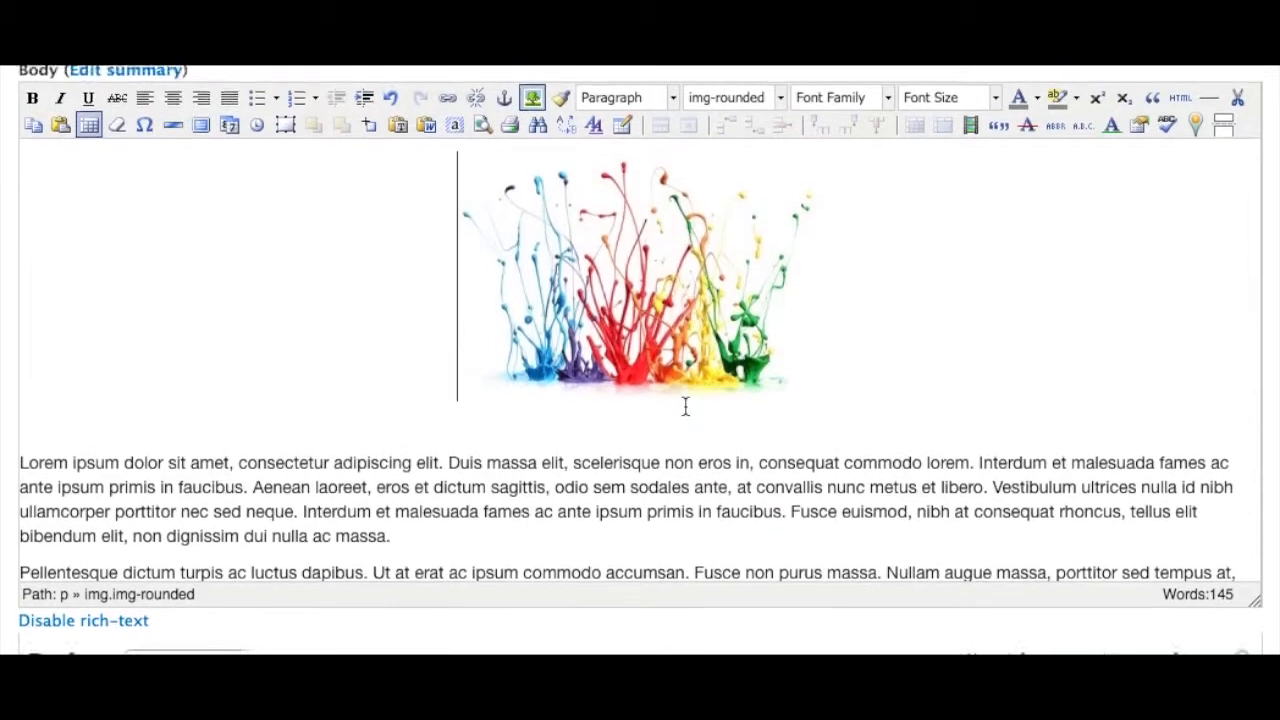
{"action": "left_click", "coordinate": [724, 309]}
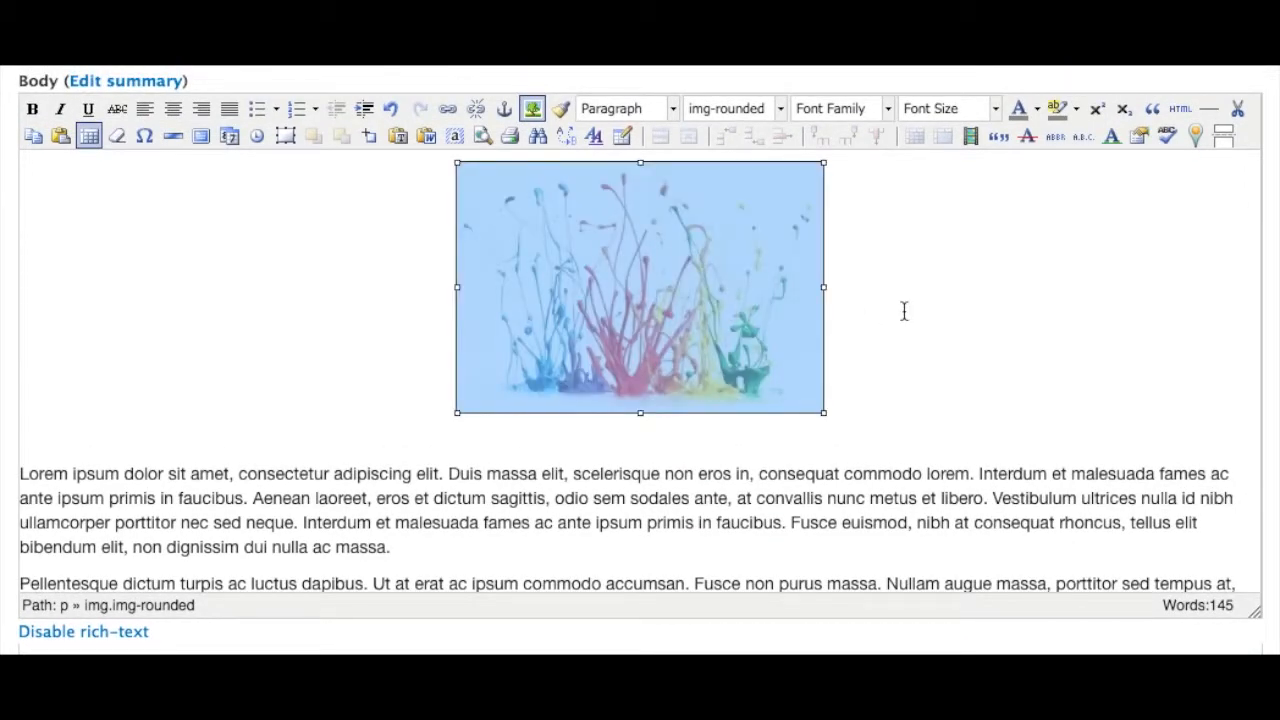
{"action": "key", "text": "Delete"}
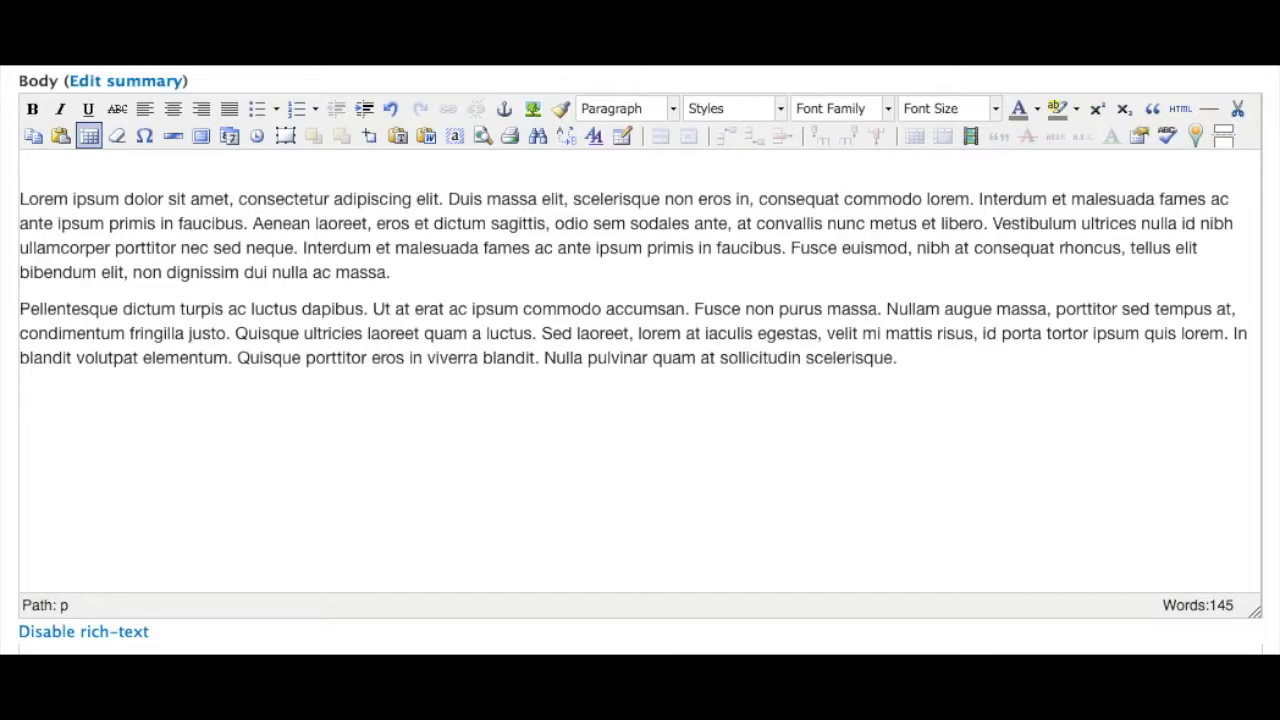